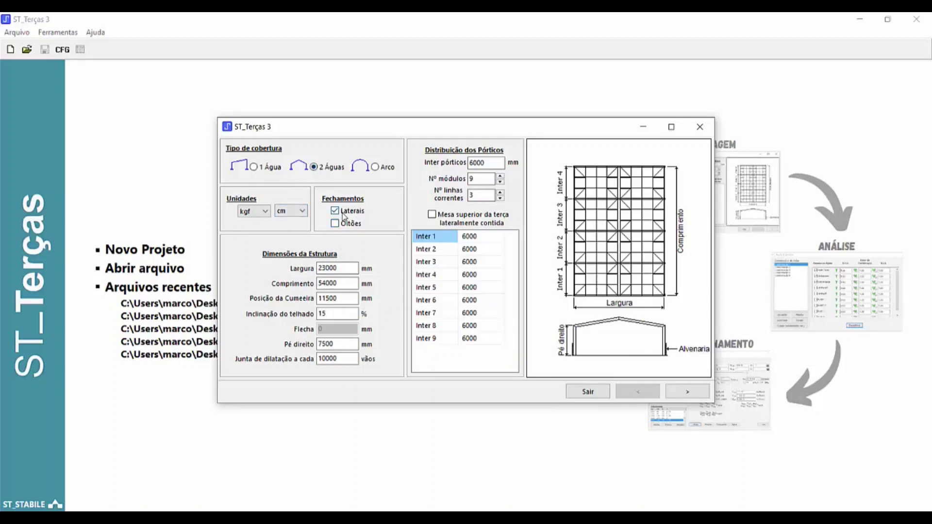
# Set the structure's width to 24000 mm and the ridge position to 12000 mm
pyautogui.click(325, 268)
pyautogui.moveTo(324, 268); pyautogui.dragTo(327, 268)
pyautogui.click(327, 286)
pyautogui.click(334, 297)
pyautogui.moveTo(345, 298); pyautogui.dragTo(252, 302)
pyautogui.write('1')
# Select kgf and cm as the project units and continue to the purlin layout settings
pyautogui.click(262, 213)
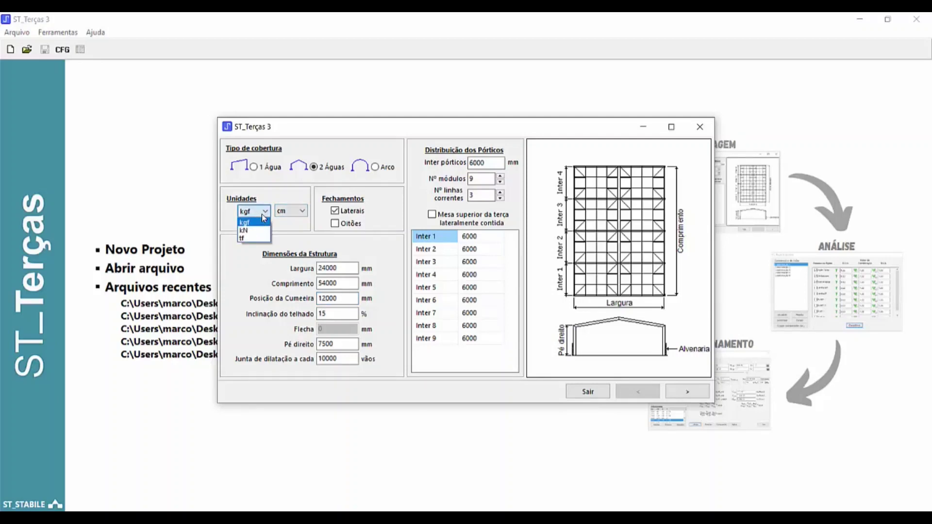
pyautogui.click(261, 223)
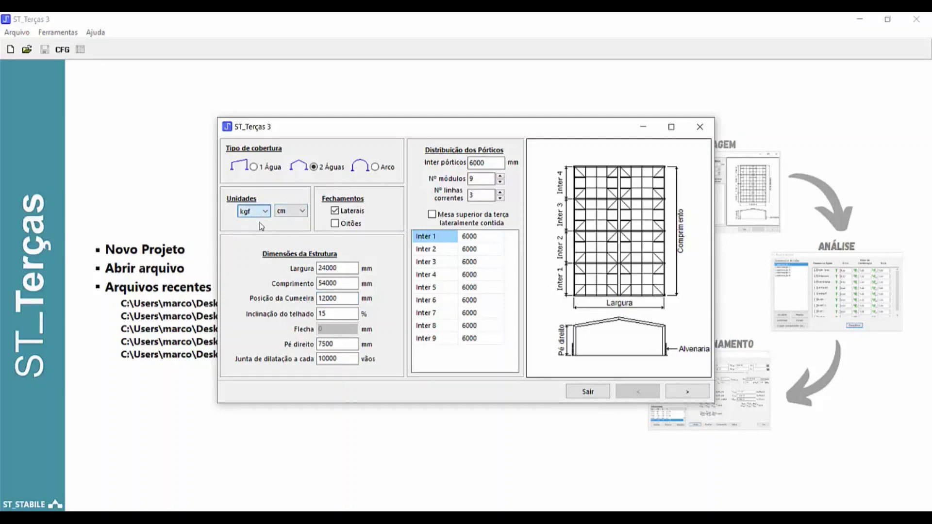
pyautogui.click(301, 214)
pyautogui.click(291, 235)
pyautogui.click(342, 299)
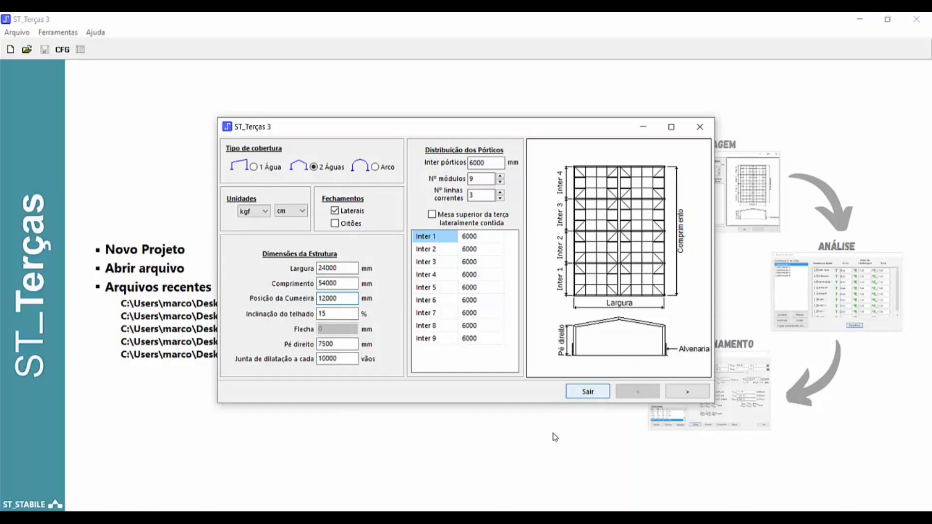
pyautogui.click(686, 394)
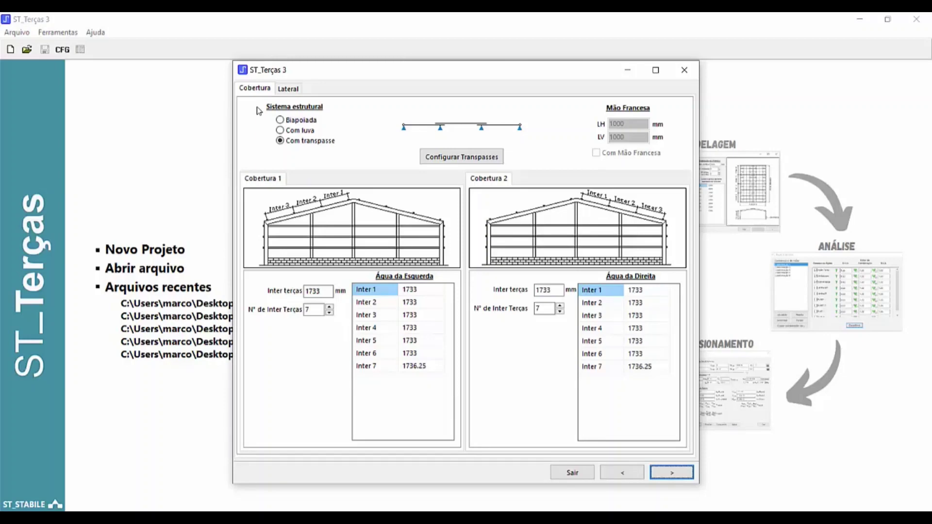
# Configure the roof purlin overlaps with relative values instead of absolute ones
pyautogui.click(288, 90)
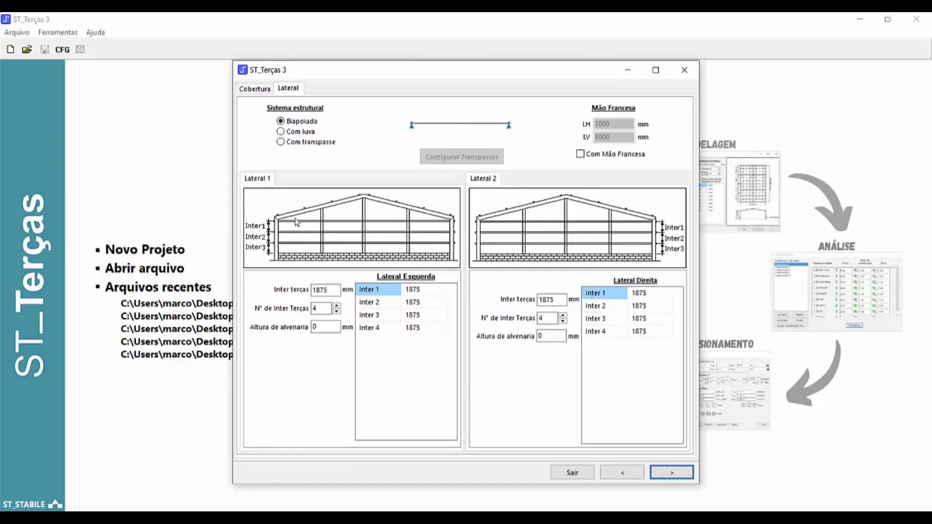
pyautogui.click(248, 90)
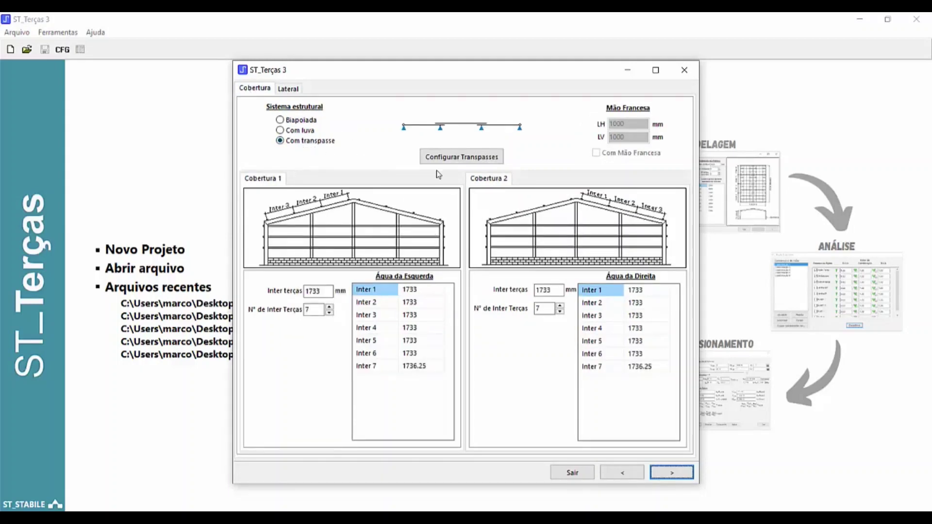
pyautogui.click(467, 158)
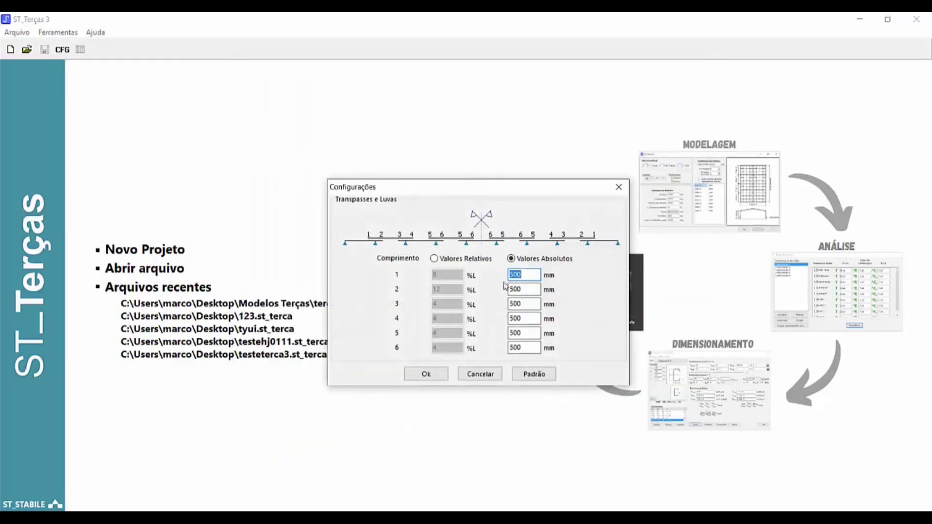
pyautogui.click(437, 259)
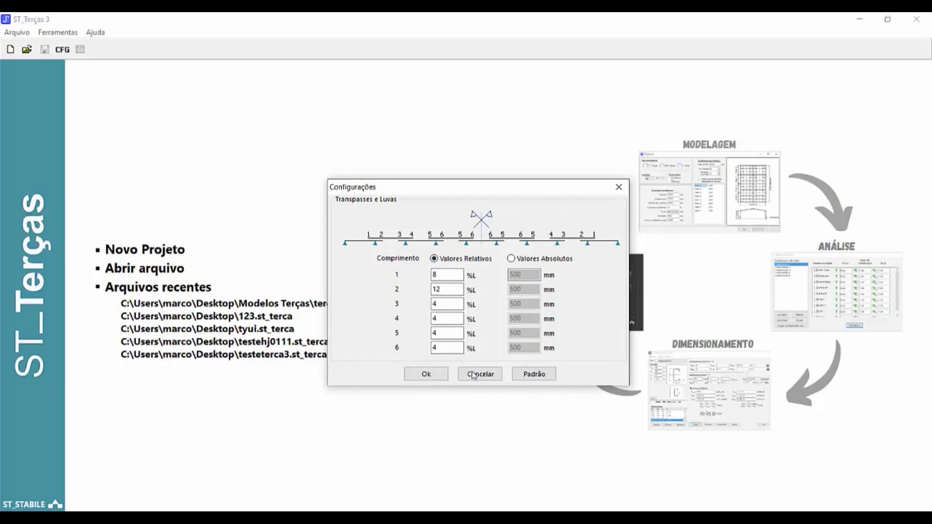
pyautogui.click(427, 374)
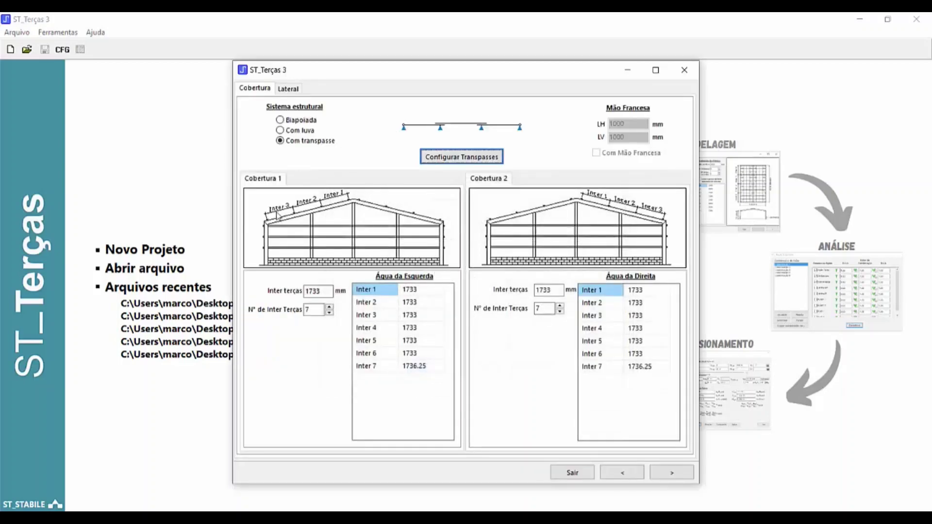
# Regenerate the purlin spacings on both roof slopes, using 7 spacings for each slope
pyautogui.click(330, 313)
pyautogui.click(329, 307)
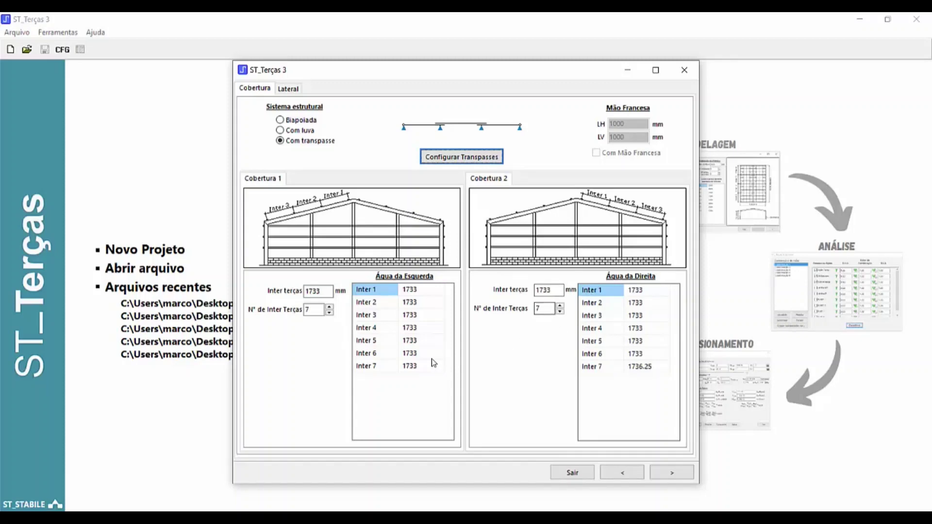
pyautogui.click(330, 317)
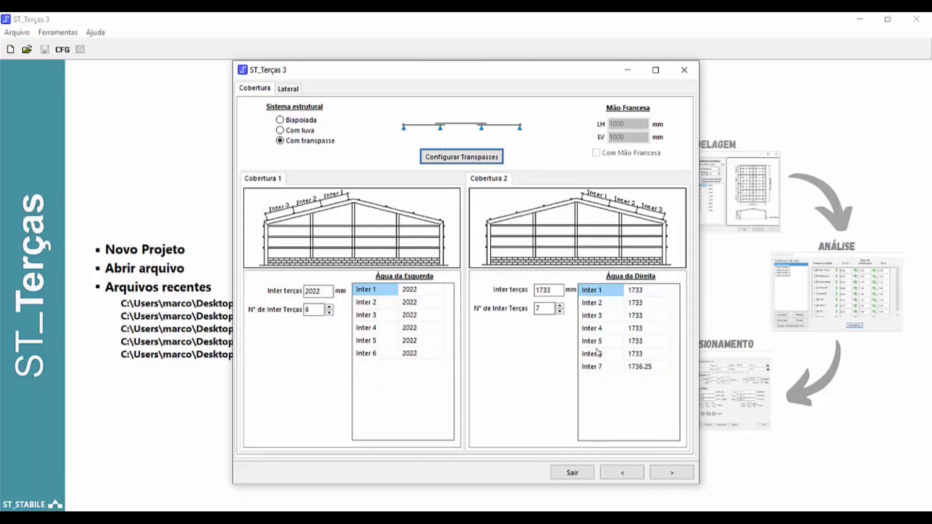
pyautogui.click(330, 306)
pyautogui.click(329, 306)
pyautogui.click(330, 313)
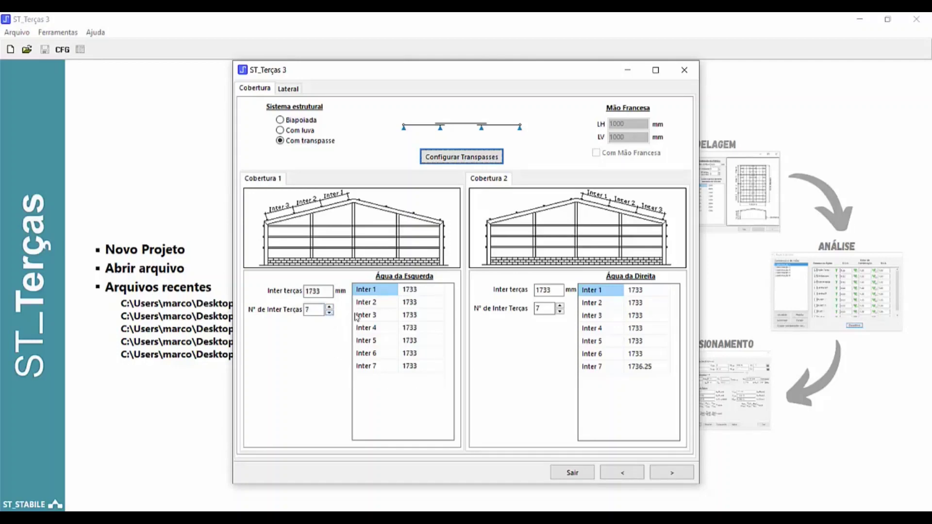
pyautogui.click(560, 306)
pyautogui.click(560, 312)
# Set the number of purlin spacings to 5 on both the left and right side walls
pyautogui.click(289, 89)
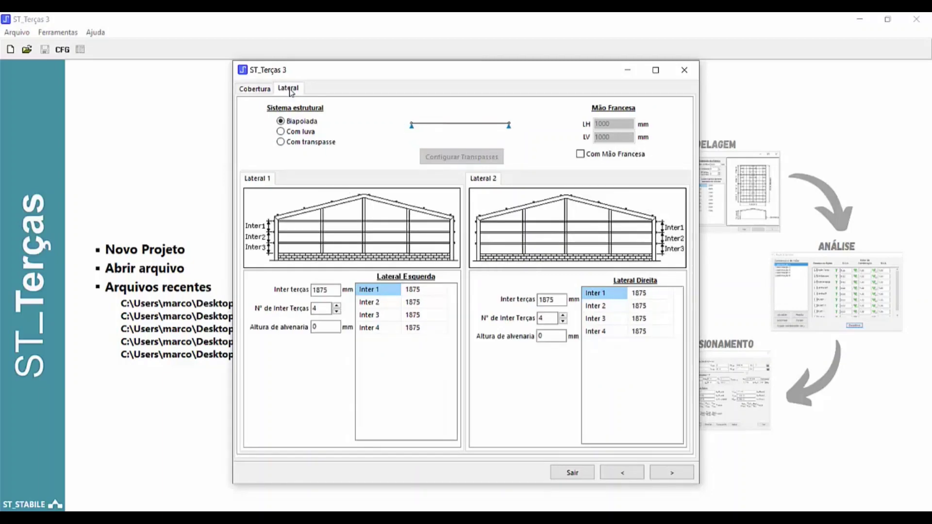
pyautogui.click(337, 306)
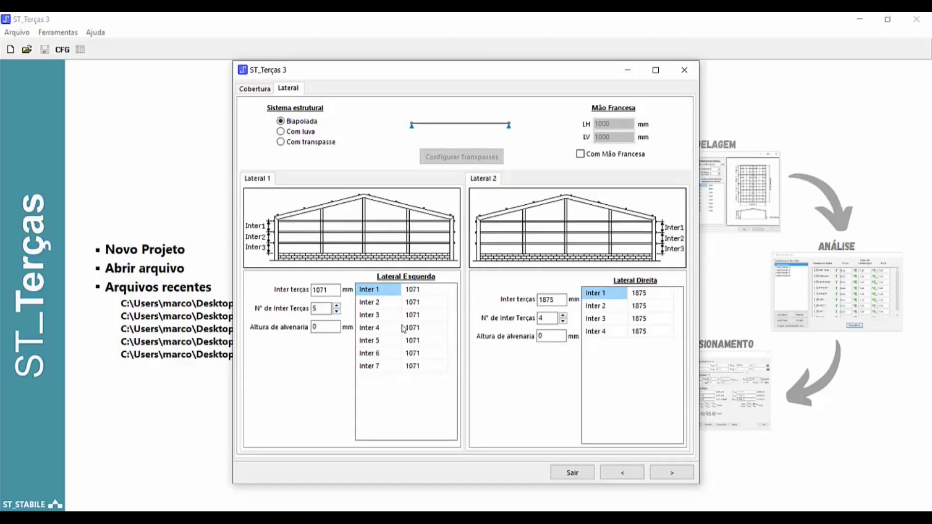
pyautogui.click(338, 310)
pyautogui.click(337, 311)
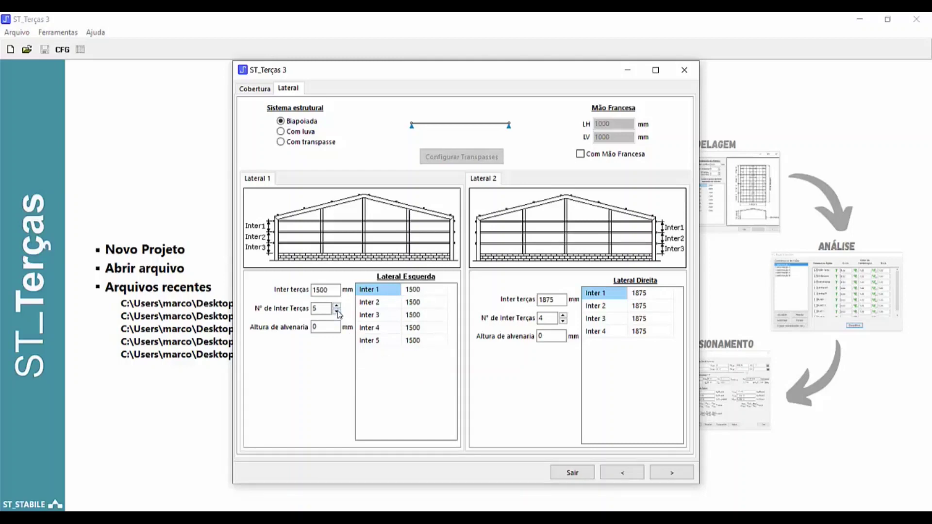
pyautogui.click(563, 315)
pyautogui.click(563, 321)
pyautogui.click(563, 316)
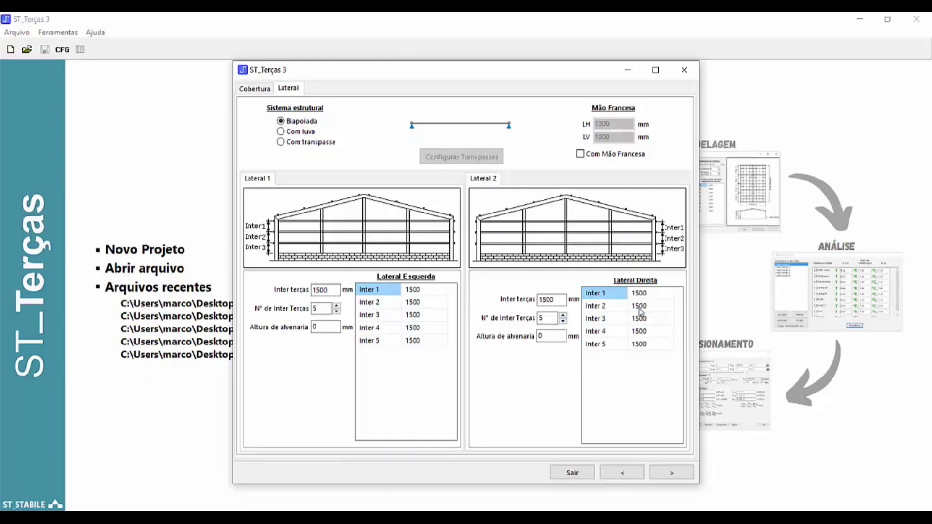
# Set the side wall structural system to Com transpasse, accept the relative overlap values, and continue to the load settings
pyautogui.click(295, 141)
pyautogui.click(446, 160)
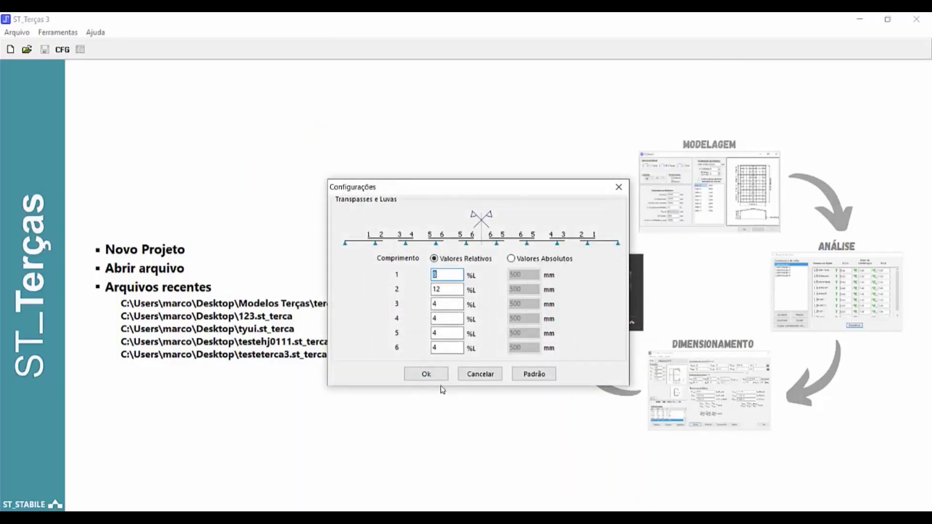
pyautogui.click(426, 374)
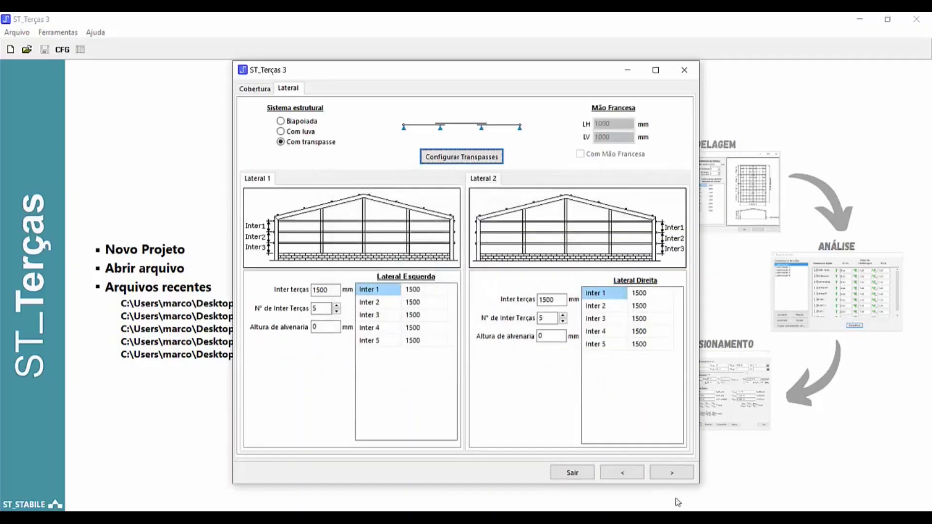
pyautogui.click(672, 472)
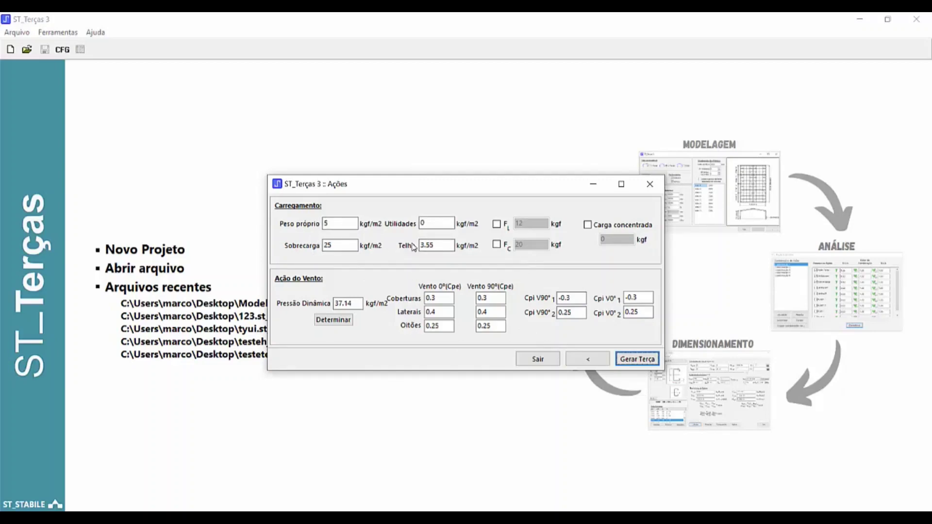
pyautogui.click(434, 224)
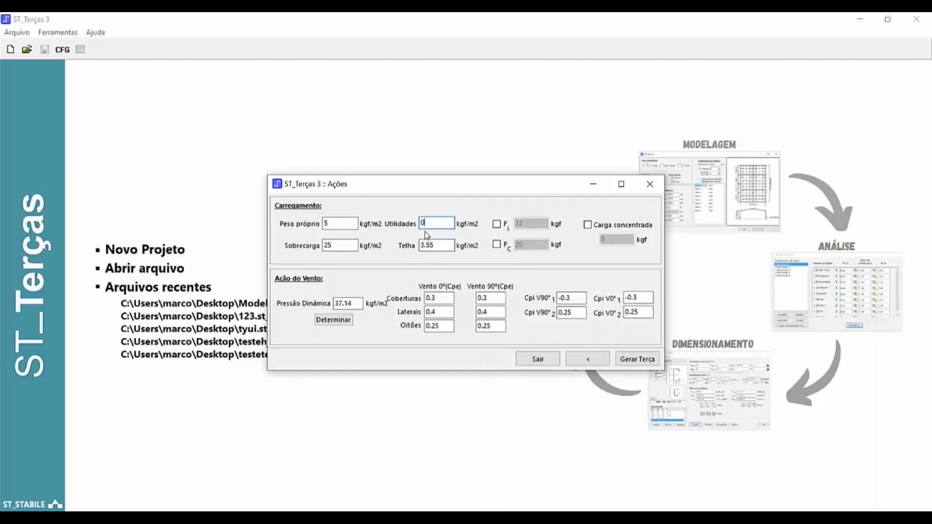
pyautogui.click(497, 224)
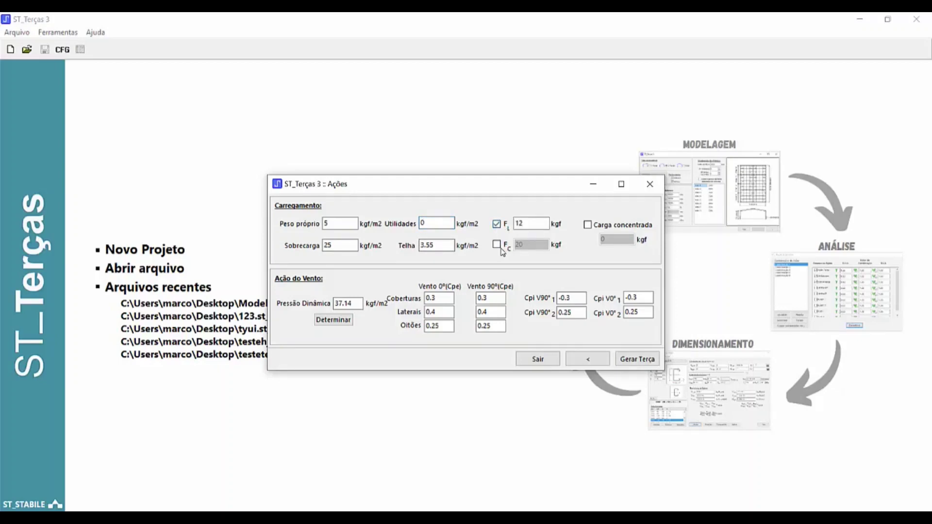
pyautogui.click(497, 245)
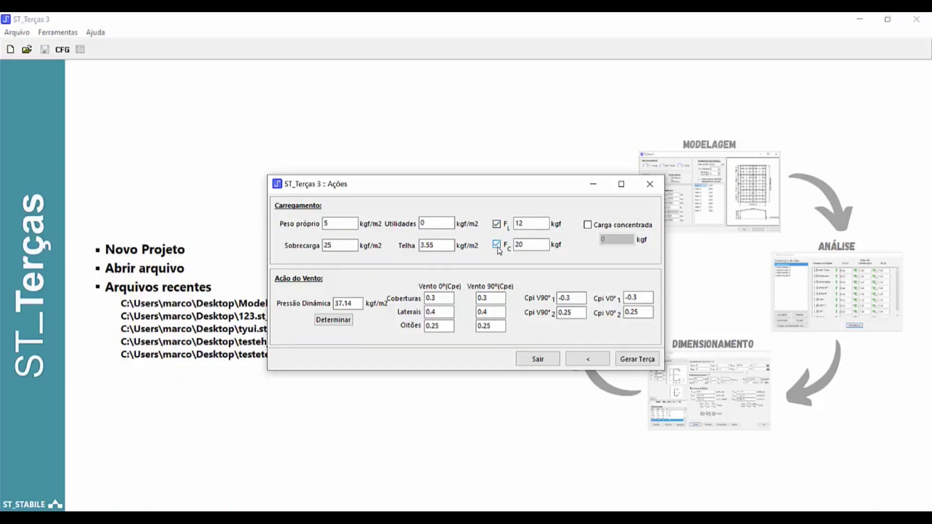
pyautogui.click(522, 225)
pyautogui.click(500, 247)
pyautogui.click(497, 224)
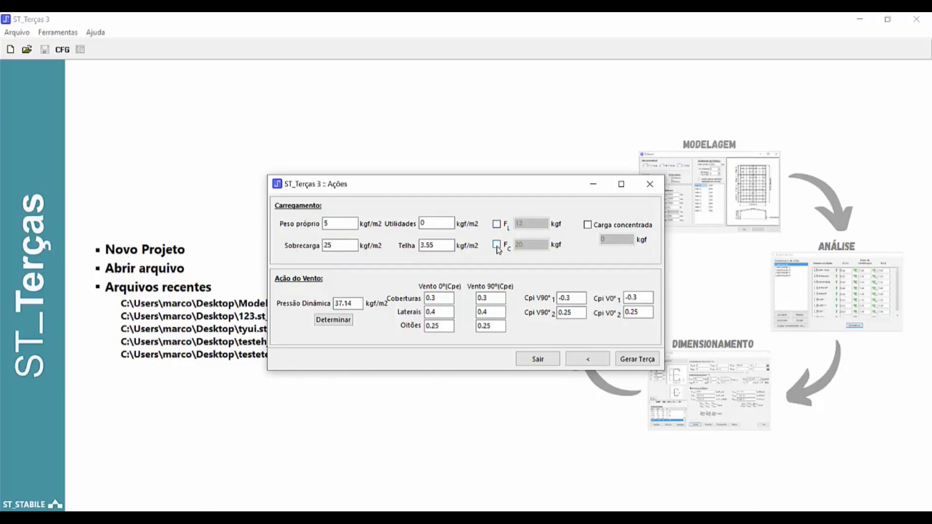
# Enable the Fc load with a value of 2000 kgf, leaving the concentrated load off
pyautogui.click(497, 245)
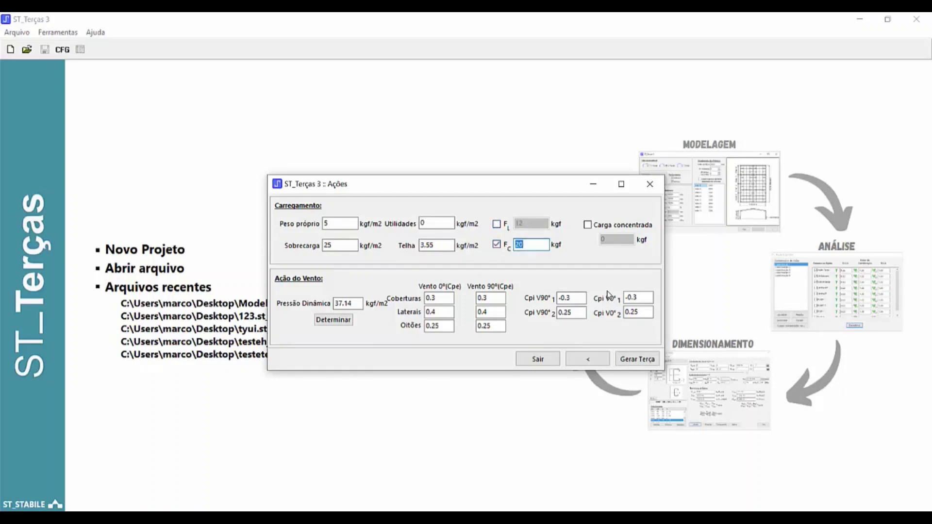
pyautogui.write('2')
pyautogui.click(588, 225)
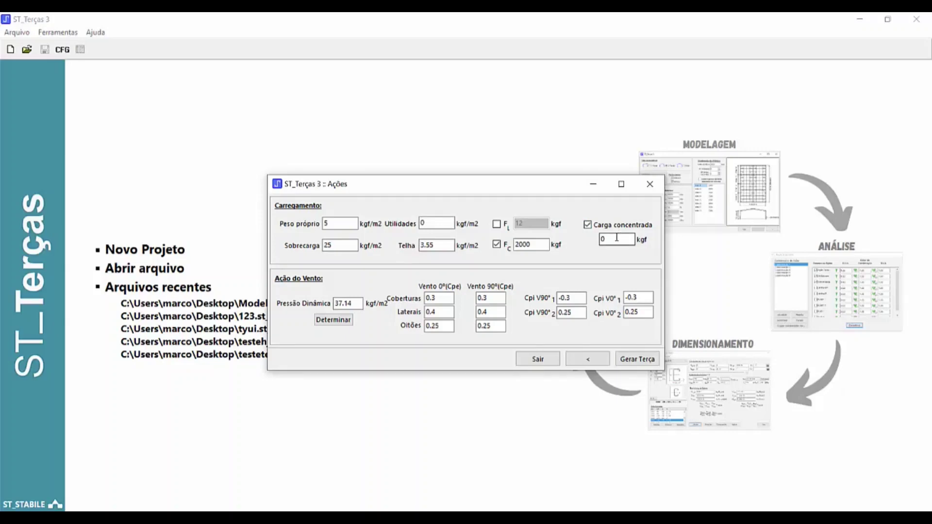
pyautogui.click(588, 225)
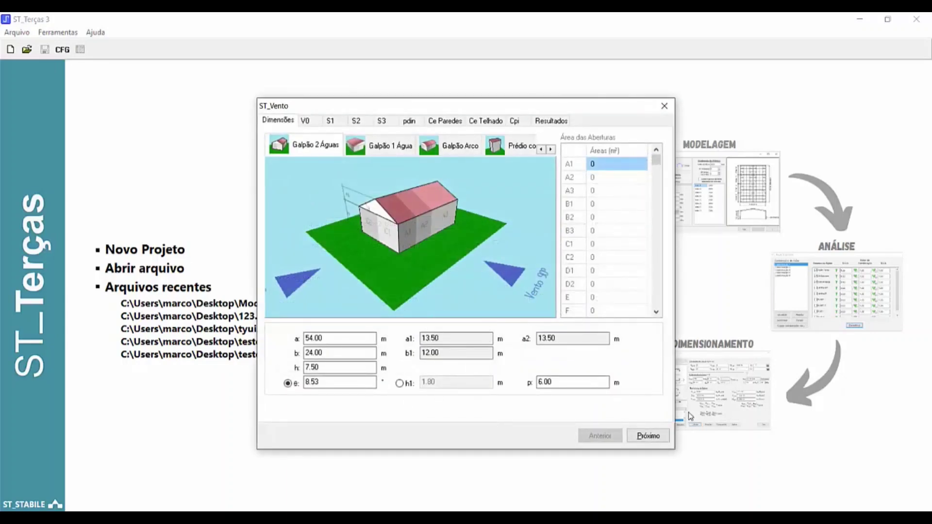
# In the wind calculation, accept the dimensions, V0 and S1, and set factor S2 to Rugosidade III and Classe C
pyautogui.click(648, 436)
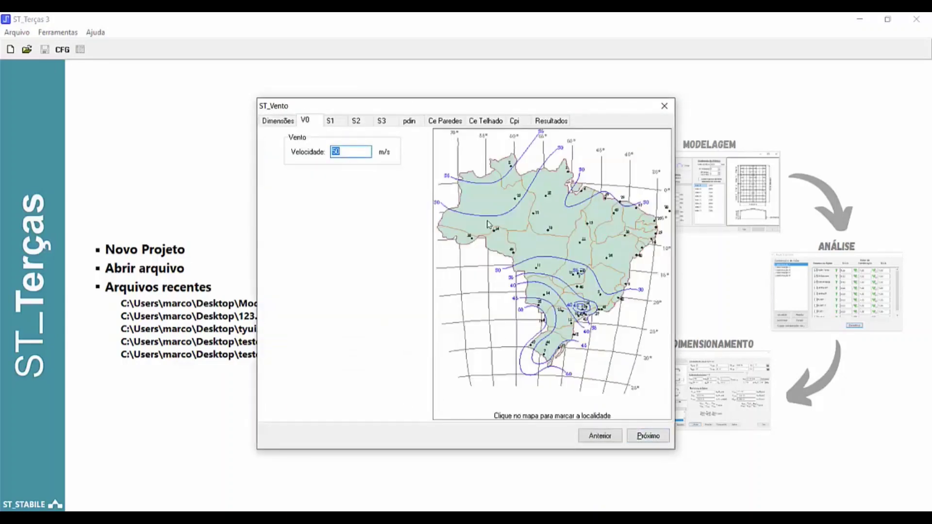
pyautogui.click(648, 437)
pyautogui.click(650, 437)
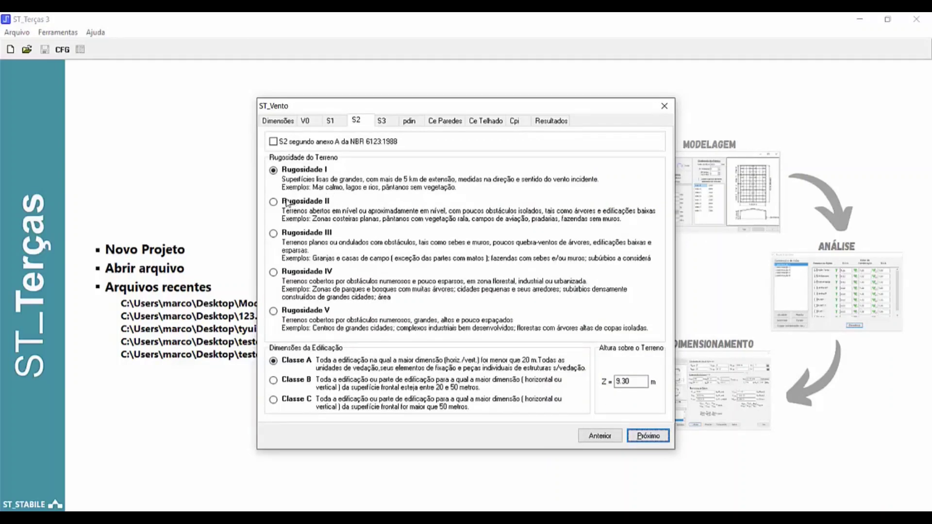
pyautogui.click(278, 234)
pyautogui.click(274, 401)
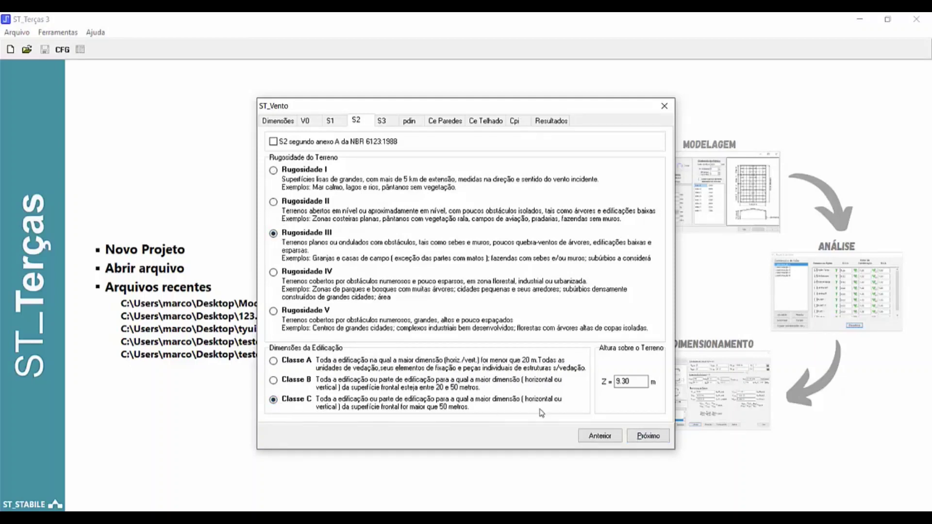
# Choose Grupo 4 for statistical factor S3 and continue past the pressure results to the internal pressure coefficient options
pyautogui.click(648, 437)
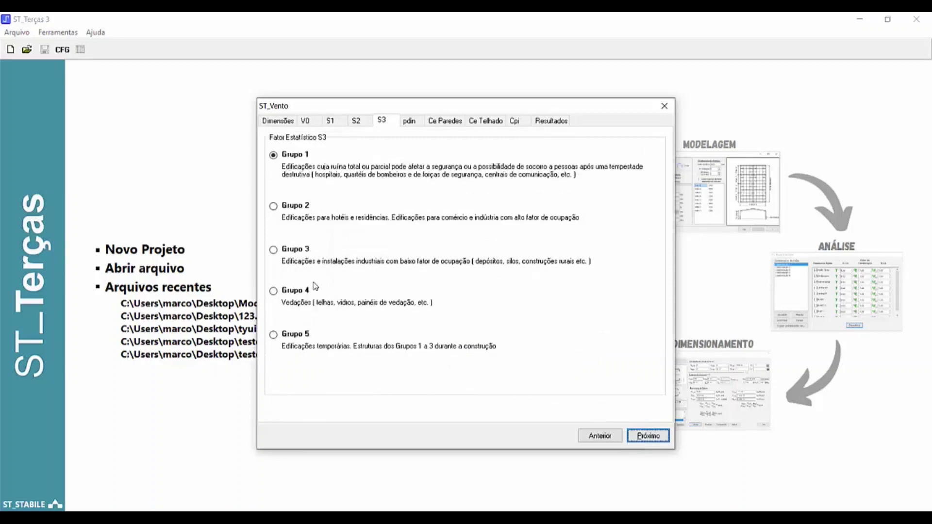
pyautogui.click(273, 292)
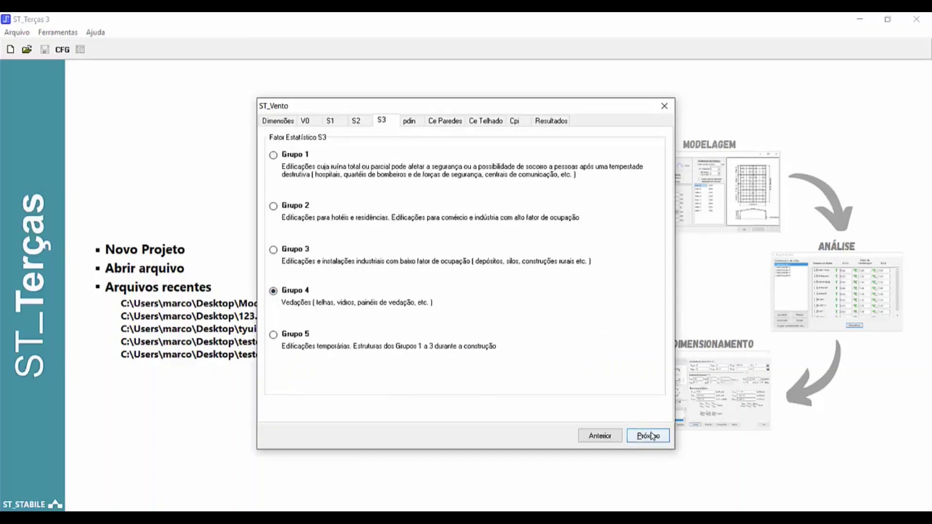
pyautogui.click(655, 442)
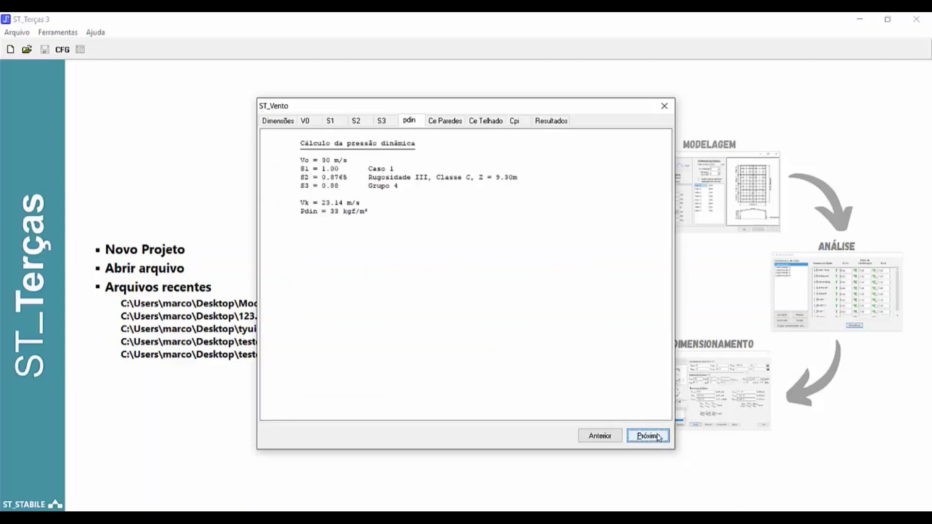
pyautogui.click(660, 439)
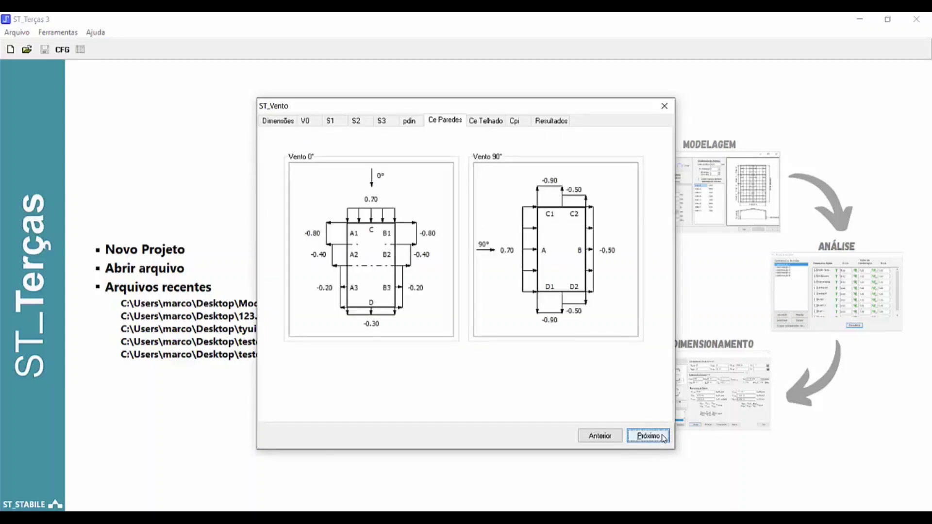
pyautogui.click(660, 438)
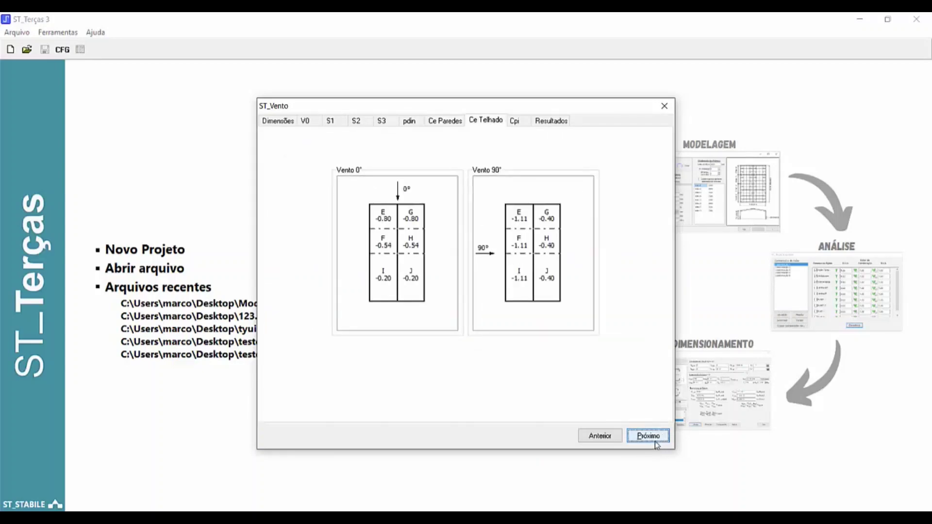
pyautogui.click(653, 440)
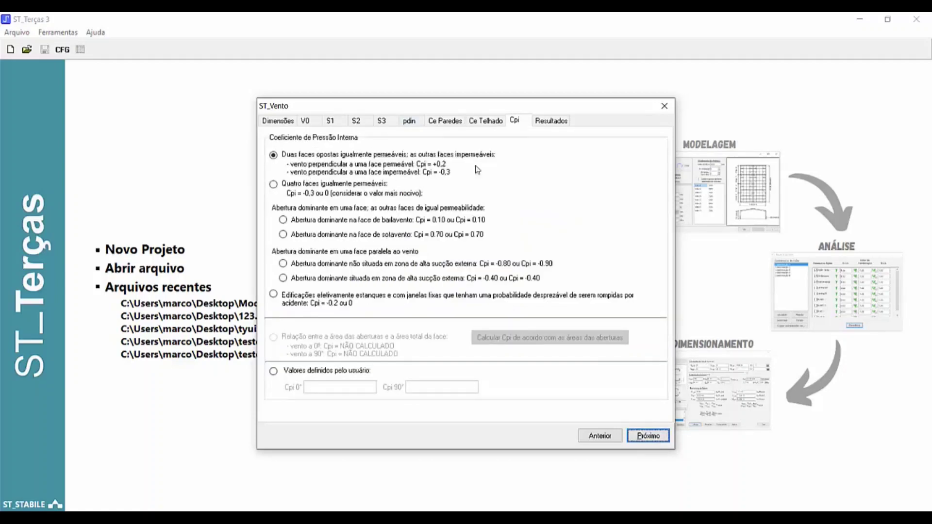
# Accept the internal pressure option for two opposite permeable faces, finish the wind calculation and generate the purlin model
pyautogui.click(649, 437)
pyautogui.moveTo(666, 176); pyautogui.dragTo(667, 308)
pyautogui.scroll(-10, 638, 336)
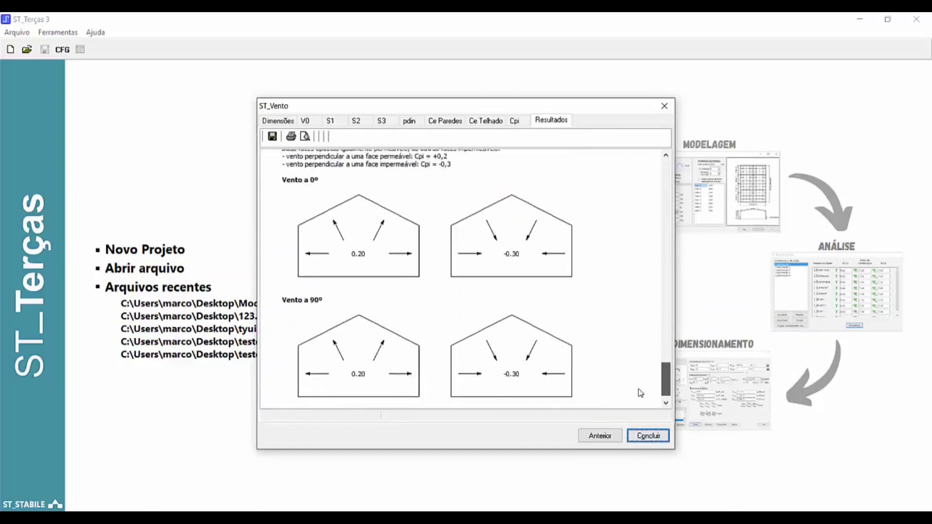
pyautogui.click(649, 436)
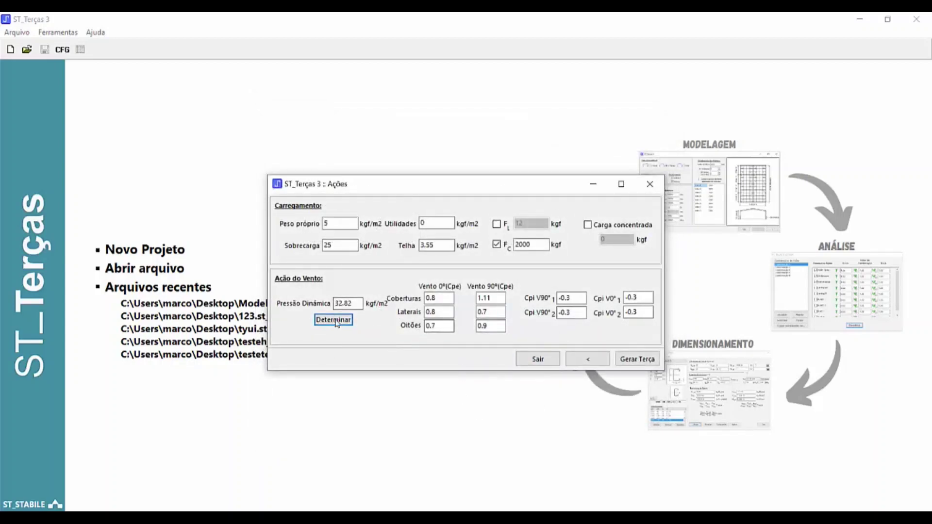
pyautogui.click(642, 365)
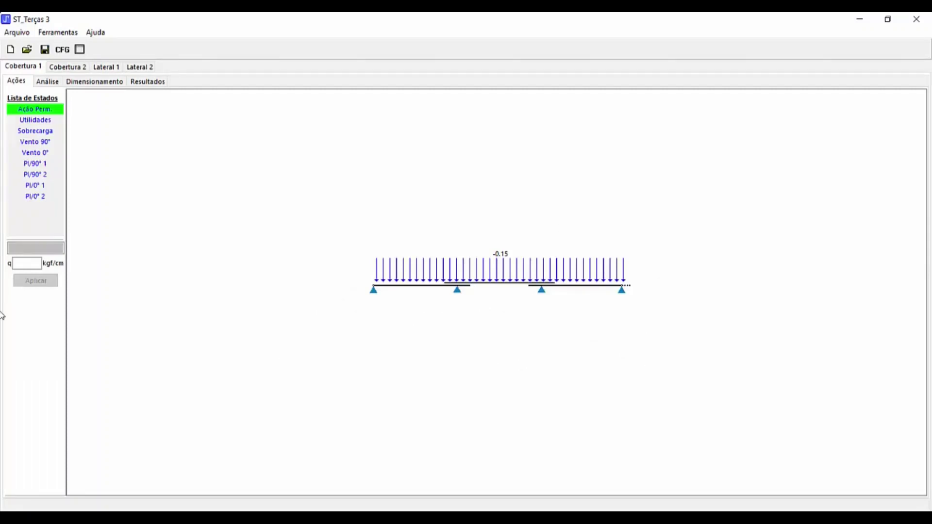
# Examine the load diagrams of Cobertura 1 for the utility, overload, wind and internal pressure states, including Vento 0°
pyautogui.click(37, 120)
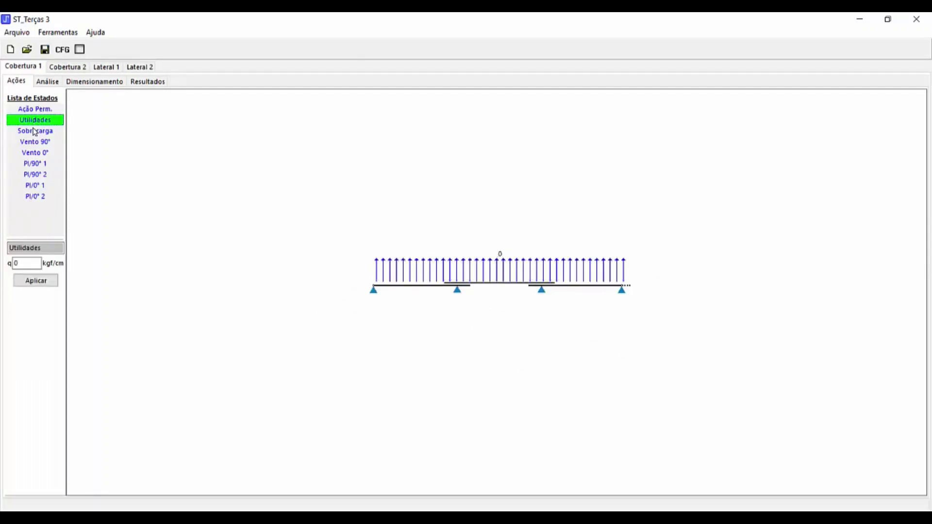
pyautogui.click(35, 131)
pyautogui.click(34, 142)
pyautogui.click(33, 153)
pyautogui.click(32, 162)
pyautogui.click(33, 142)
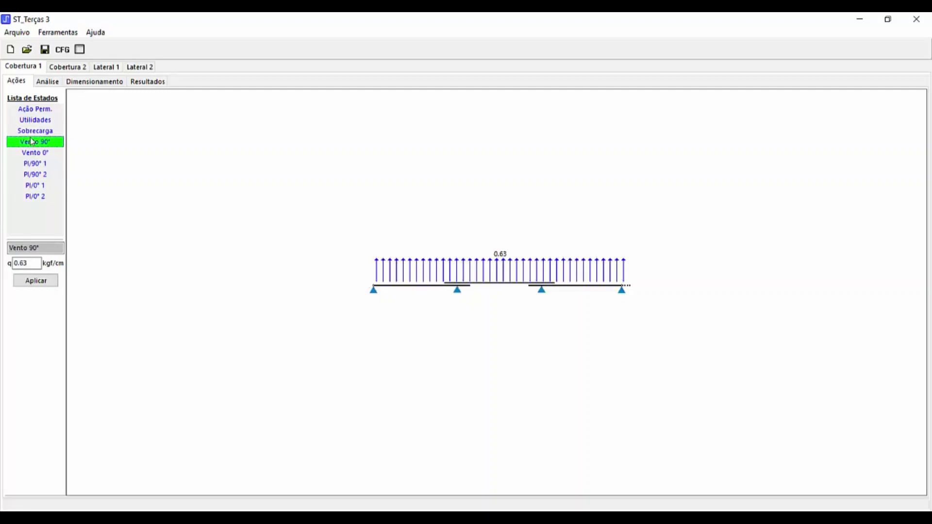
pyautogui.click(32, 153)
pyautogui.click(39, 165)
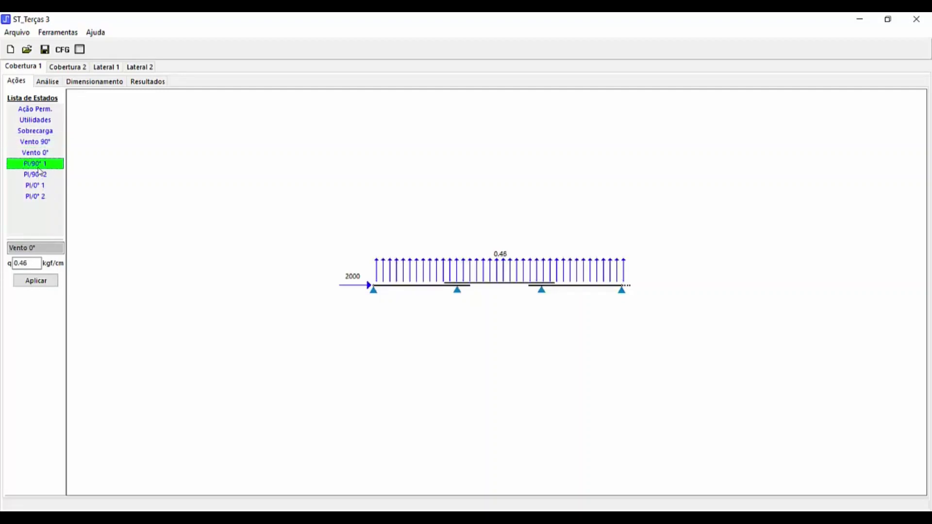
pyautogui.click(42, 178)
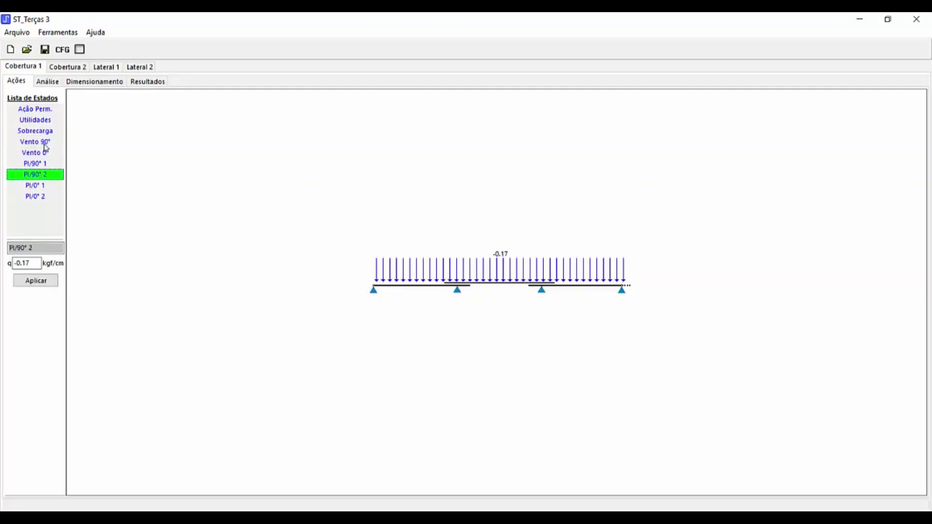
pyautogui.click(45, 153)
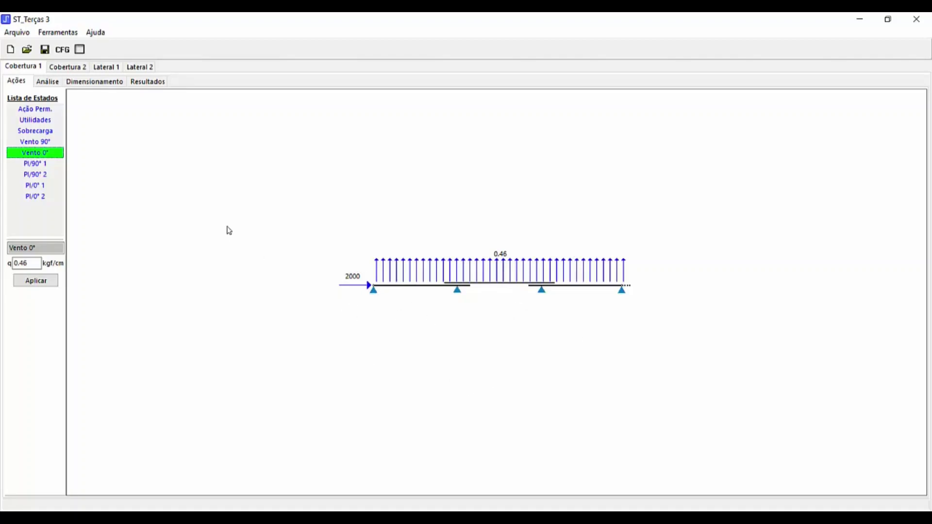
# In the Cobertura 1 analysis, add Combinação 6 with only Vento 0° enabled at an E.L.U. factor of 1.4 and update it
pyautogui.click(49, 81)
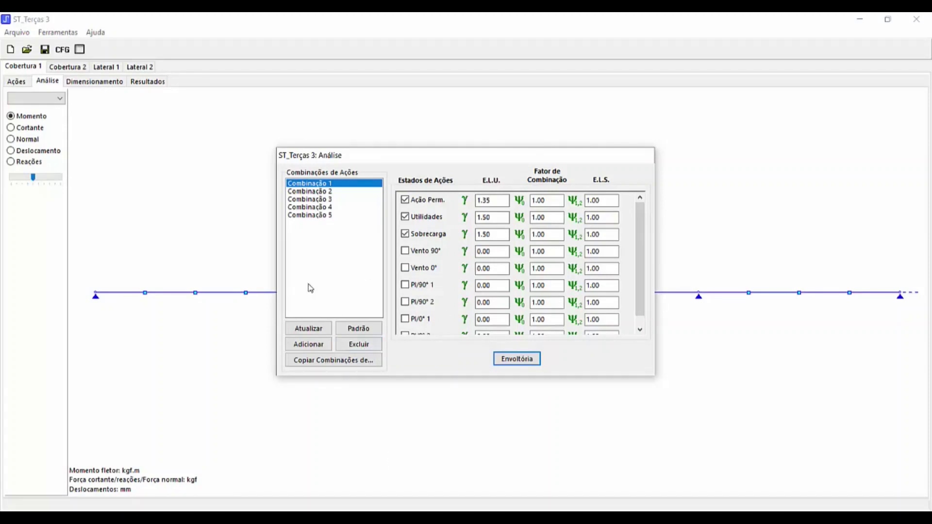
pyautogui.click(319, 221)
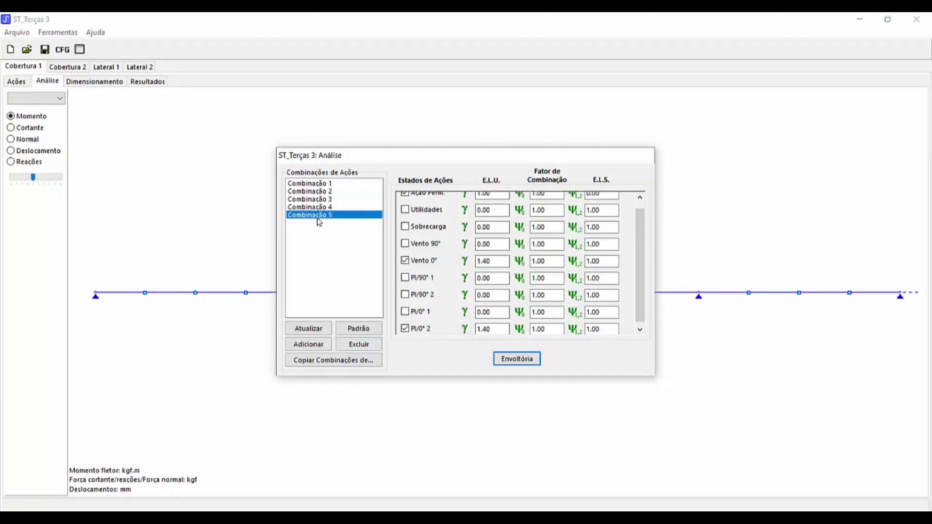
pyautogui.click(324, 185)
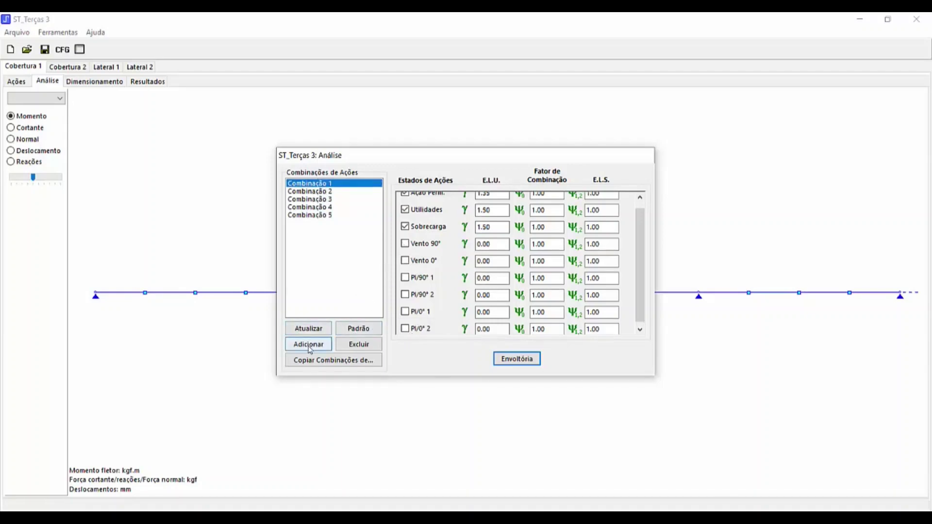
pyautogui.click(310, 345)
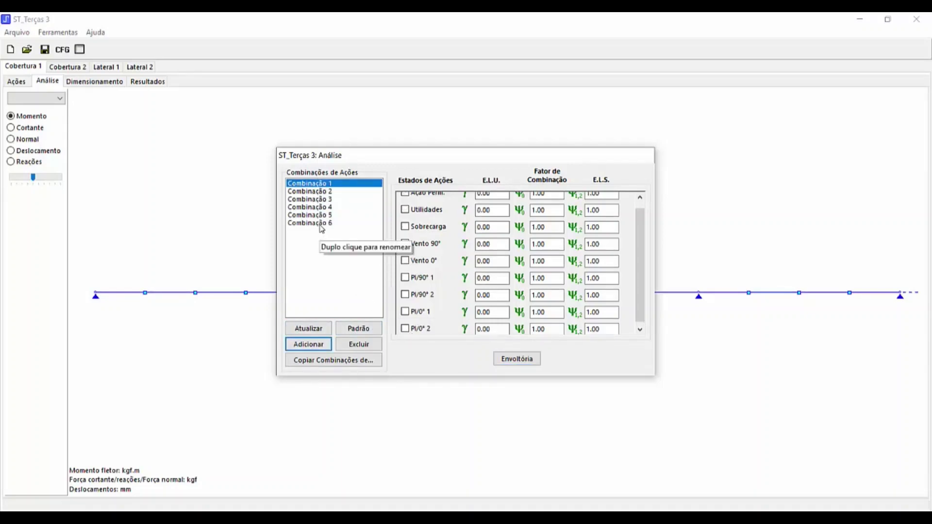
pyautogui.click(320, 224)
pyautogui.click(407, 230)
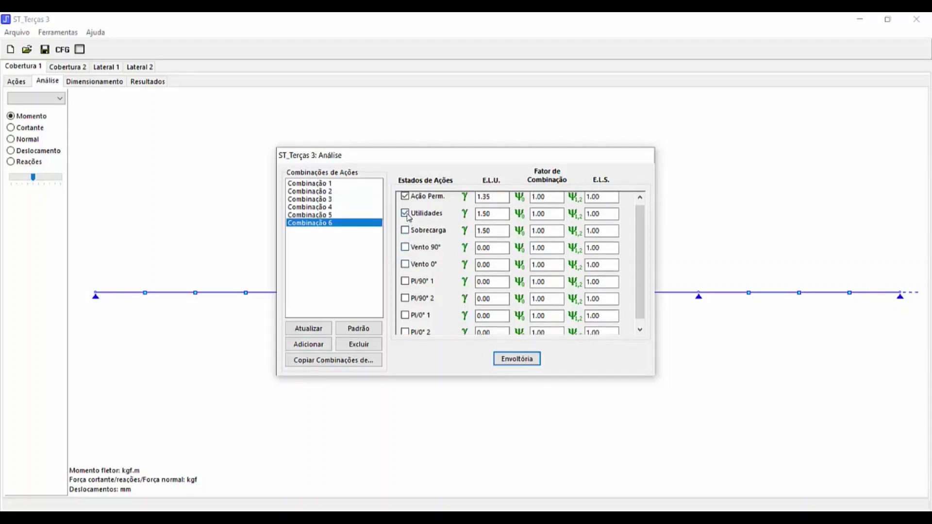
pyautogui.click(406, 214)
pyautogui.click(408, 197)
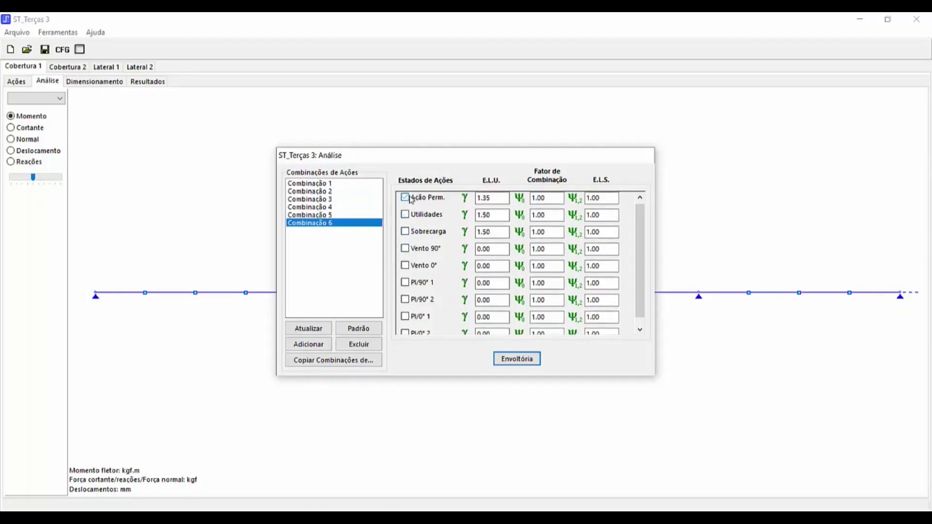
pyautogui.click(405, 265)
pyautogui.write('1.4')
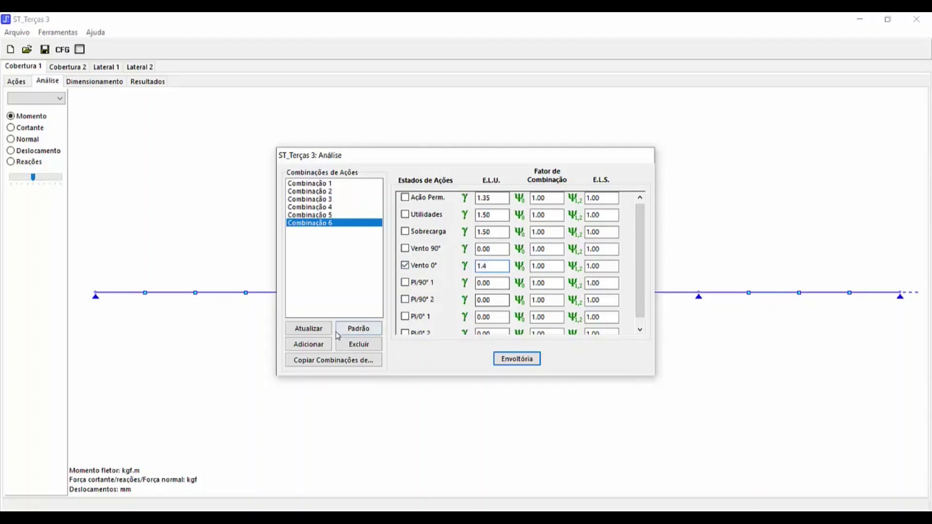
pyautogui.click(318, 329)
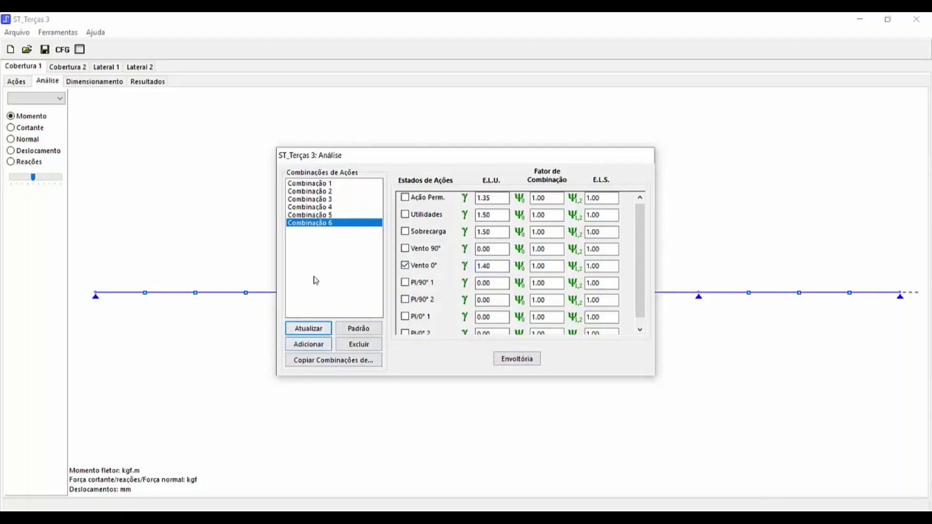
# Review the existing action combinations of Cobertura 1 and generate the envelope
pyautogui.click(317, 215)
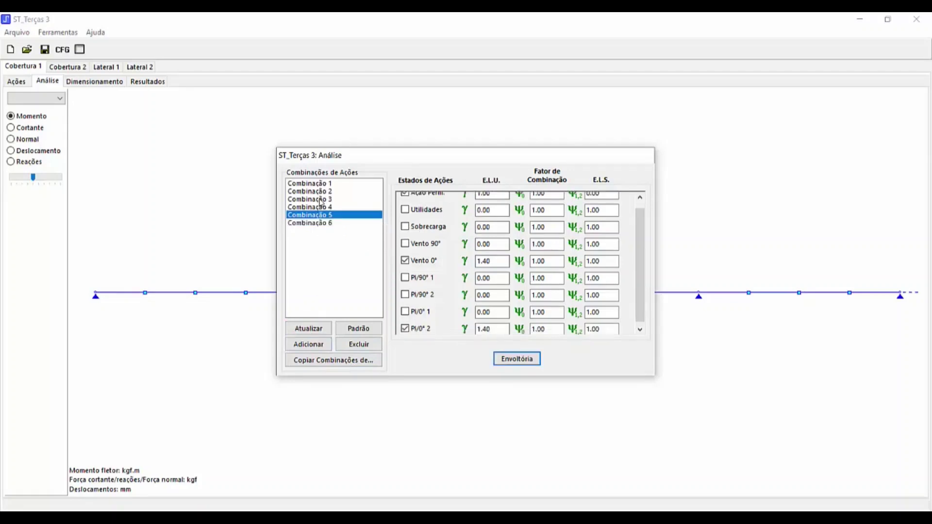
pyautogui.click(320, 192)
pyautogui.click(320, 184)
pyautogui.click(321, 192)
pyautogui.click(320, 199)
pyautogui.click(321, 215)
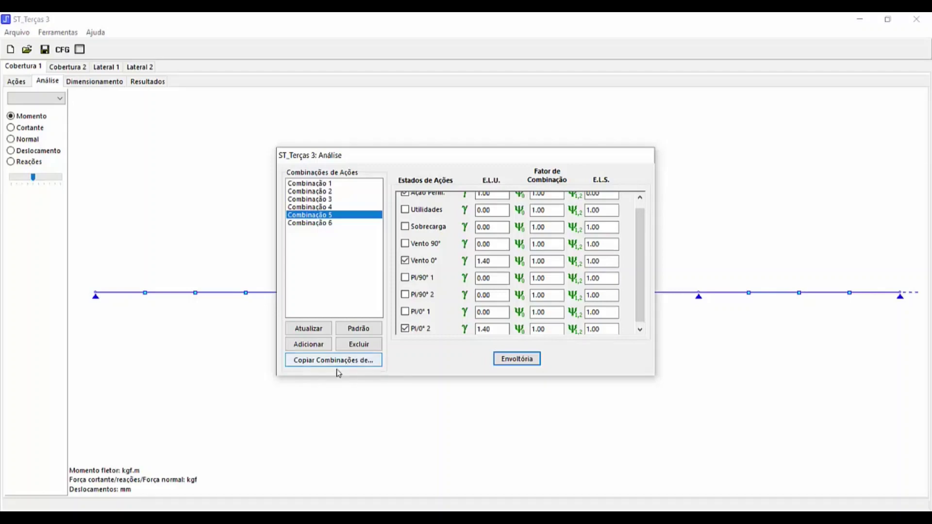
pyautogui.click(530, 360)
# Save the project as terça02_apres.st_terca in the Modelos Terças folder
pyautogui.hotkey('ctrl', 's')
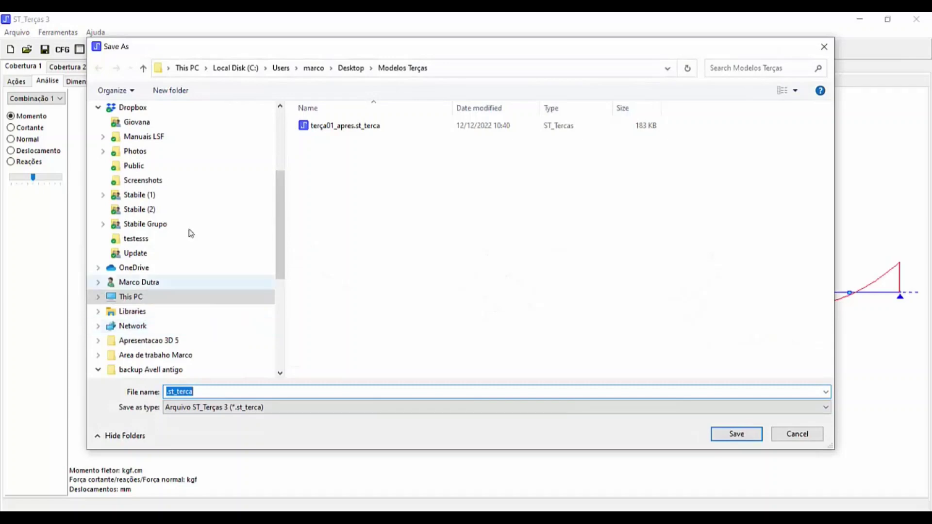
pyautogui.click(333, 125)
pyautogui.doubleClick(187, 393)
pyautogui.click(187, 392)
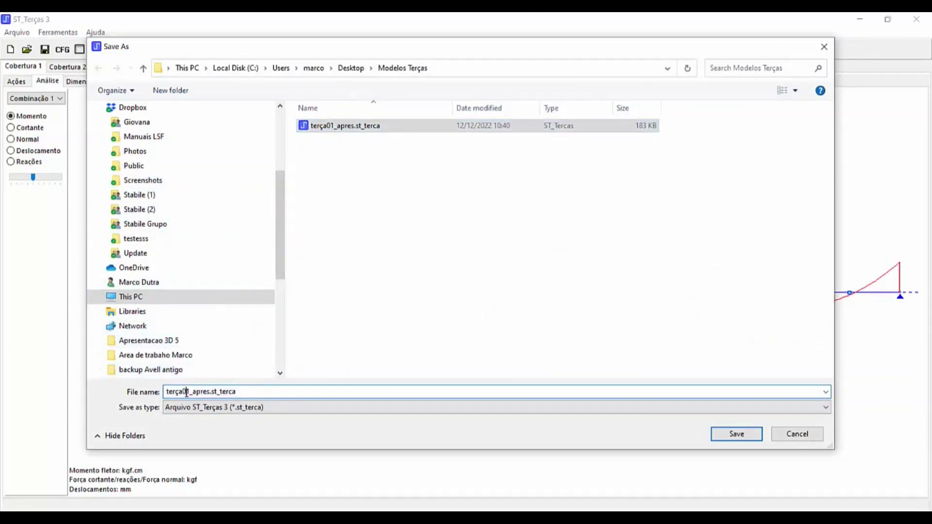
pyautogui.write('2')
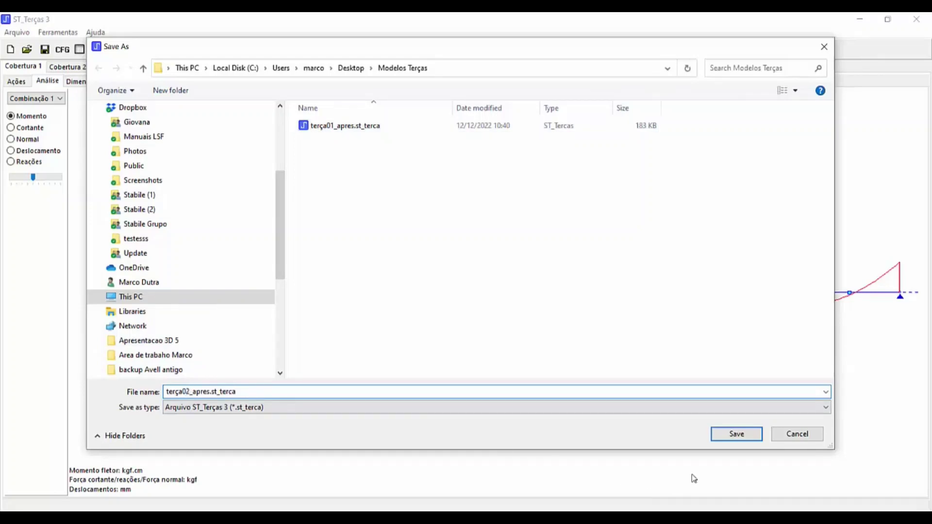
pyautogui.click(737, 434)
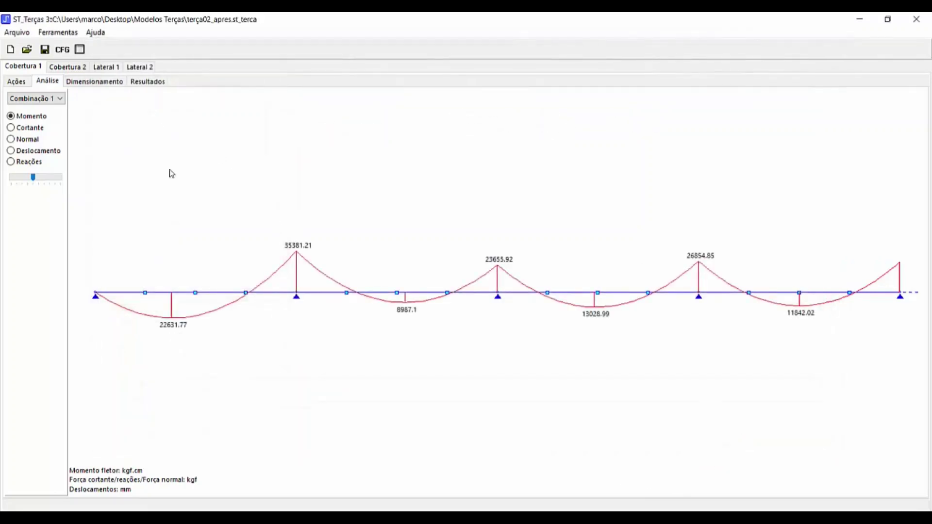
# In the sizing of Cobertura 1, assign profile ZI 150 170 to the external span
pyautogui.click(95, 81)
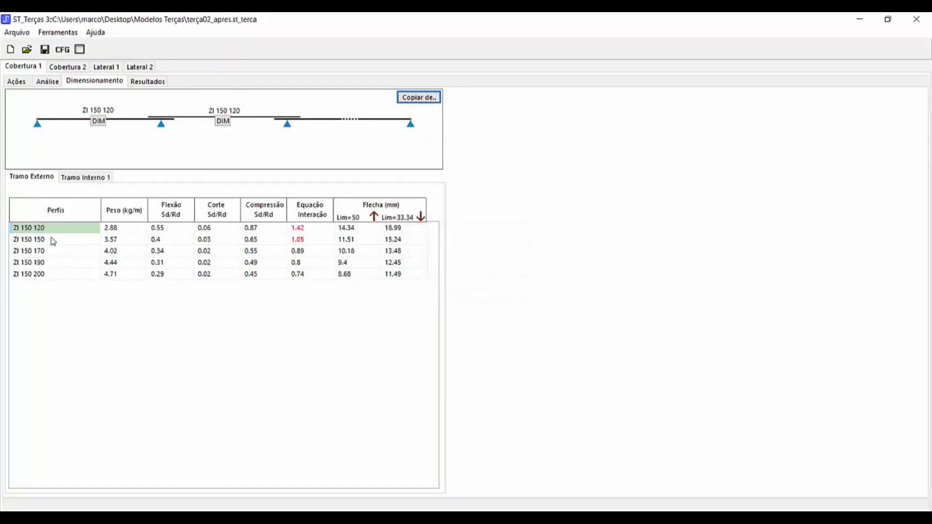
pyautogui.click(44, 253)
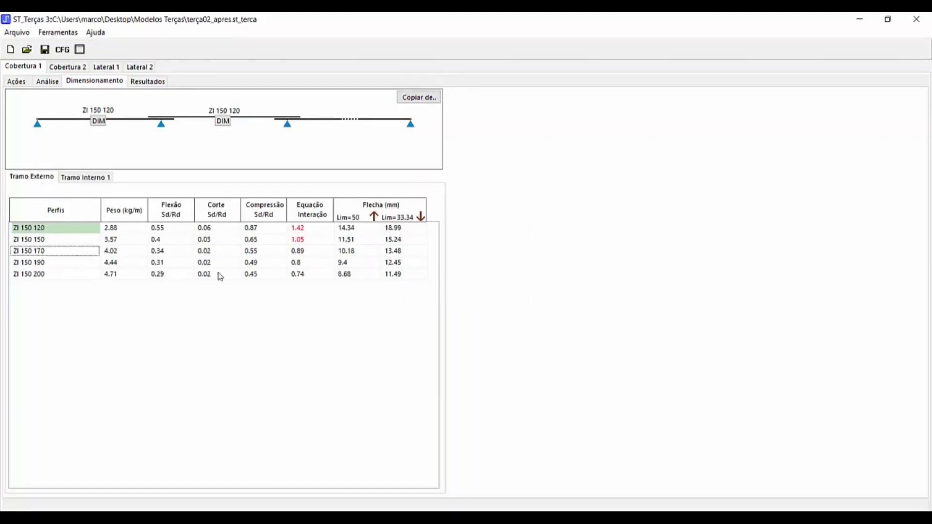
pyautogui.doubleClick(49, 257)
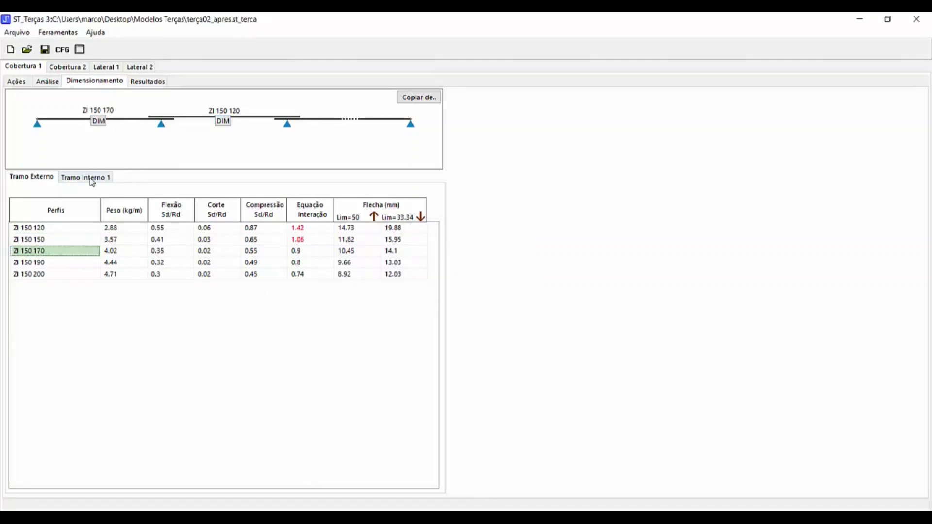
# Calculate profile ZI 150 120 for internal span 1 of Cobertura 1, apply it and close the profile calculator
pyautogui.click(224, 122)
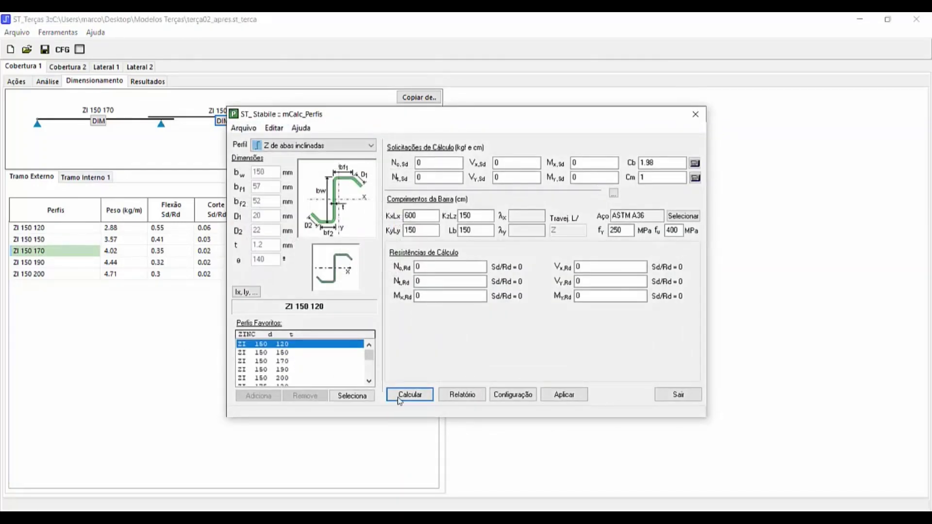
pyautogui.click(422, 395)
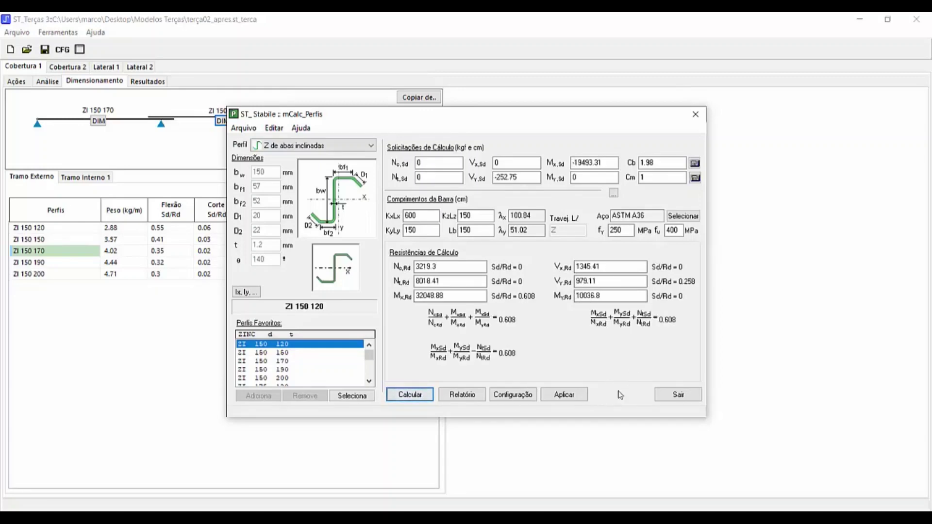
pyautogui.click(582, 395)
pyautogui.click(677, 394)
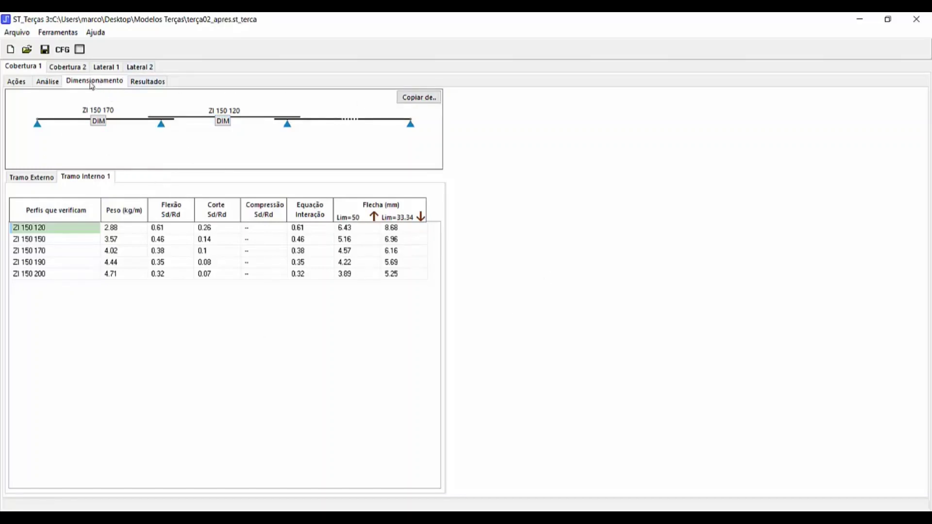
# In the Cobertura 2 analysis, copy the combinations from Cobertura 1, check Combinação 6 and generate the envelope
pyautogui.click(63, 69)
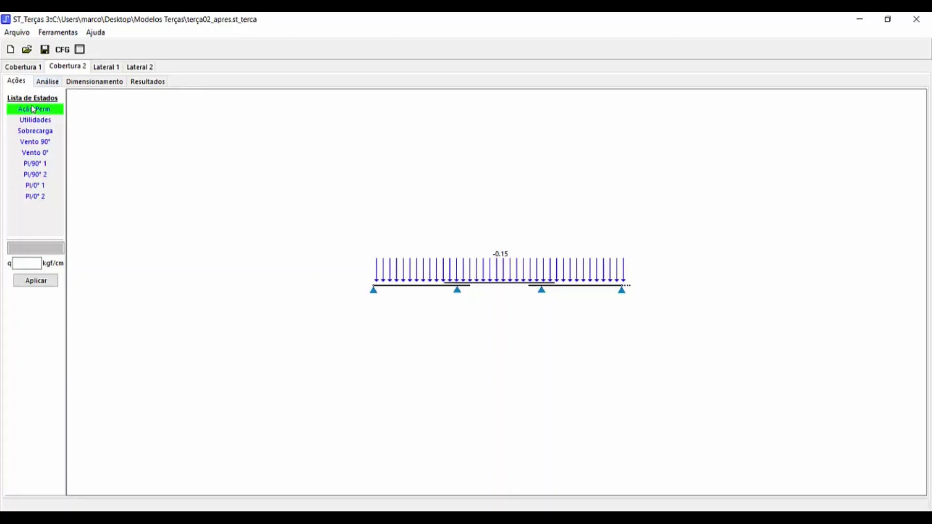
pyautogui.click(49, 82)
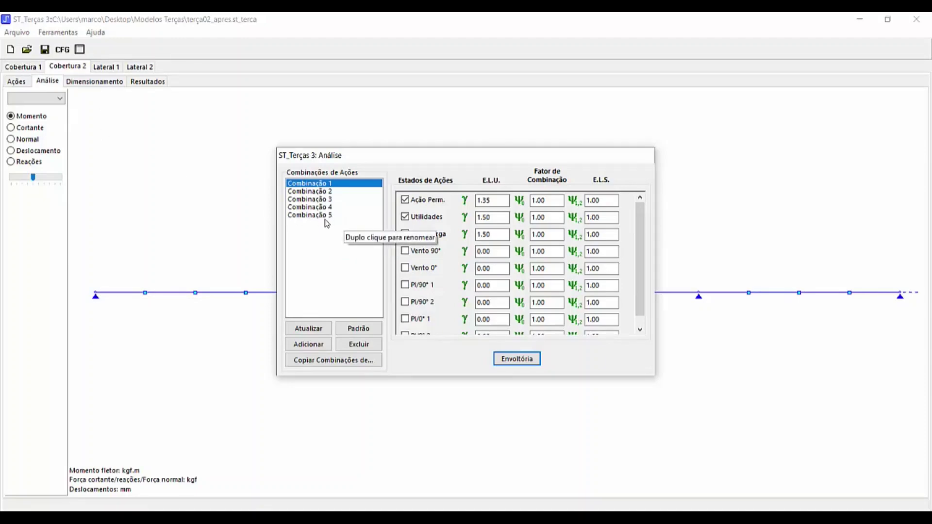
pyautogui.click(330, 362)
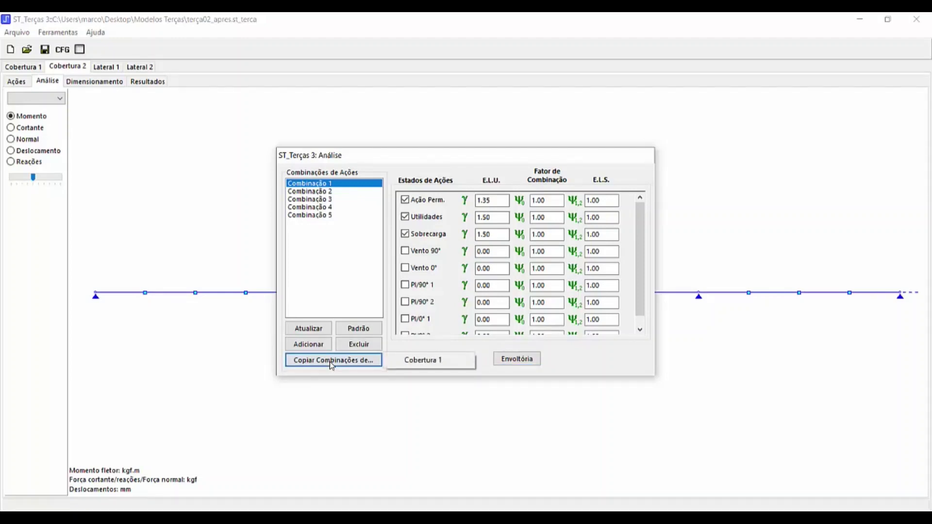
pyautogui.click(427, 360)
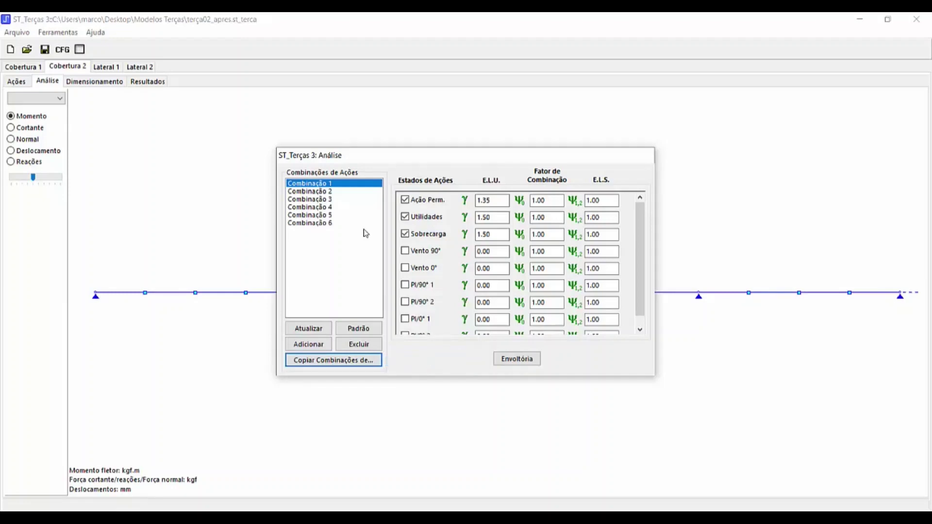
pyautogui.click(318, 224)
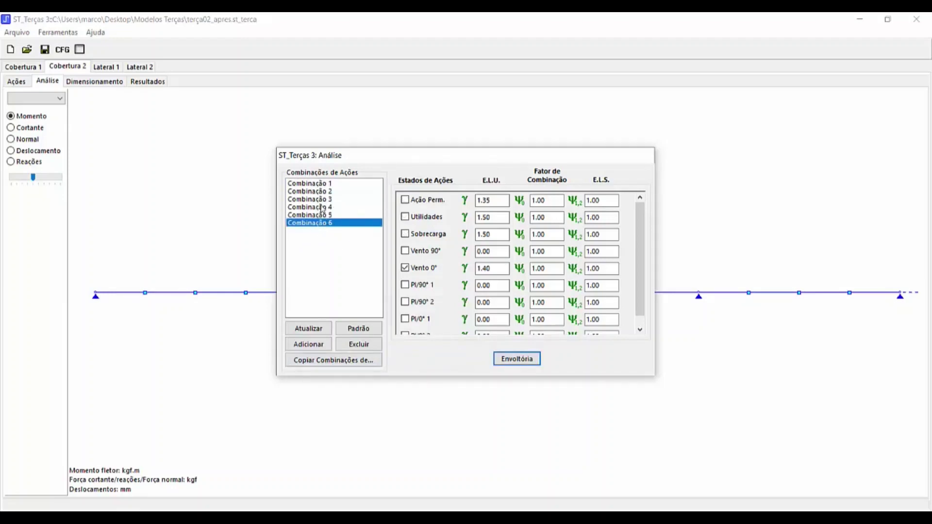
pyautogui.click(528, 365)
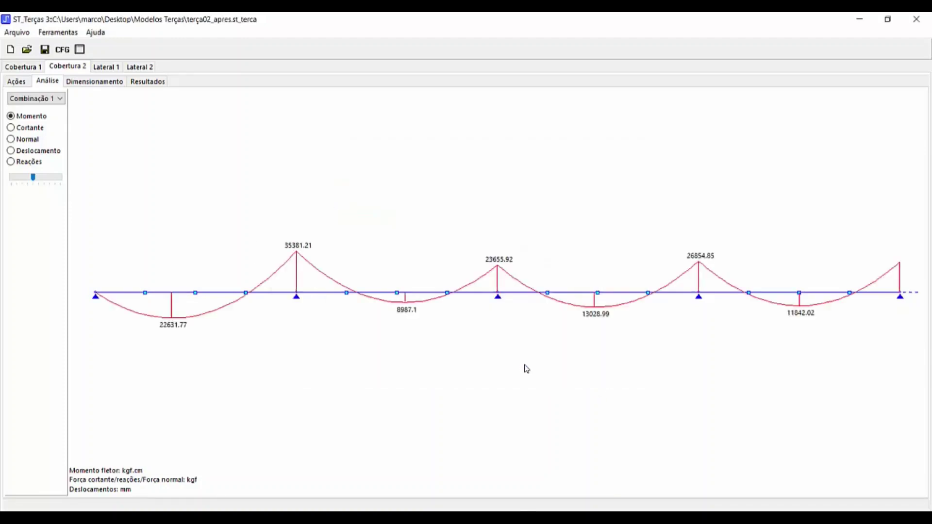
# Copy the profile sizing from Cobertura 1 to Cobertura 2 and show the verification table for Tramo Interno 1
pyautogui.click(91, 83)
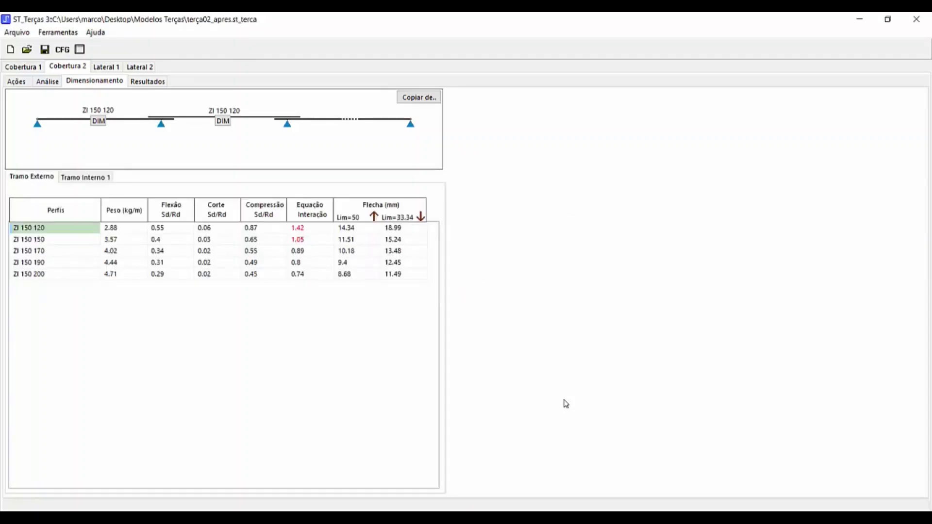
pyautogui.click(417, 102)
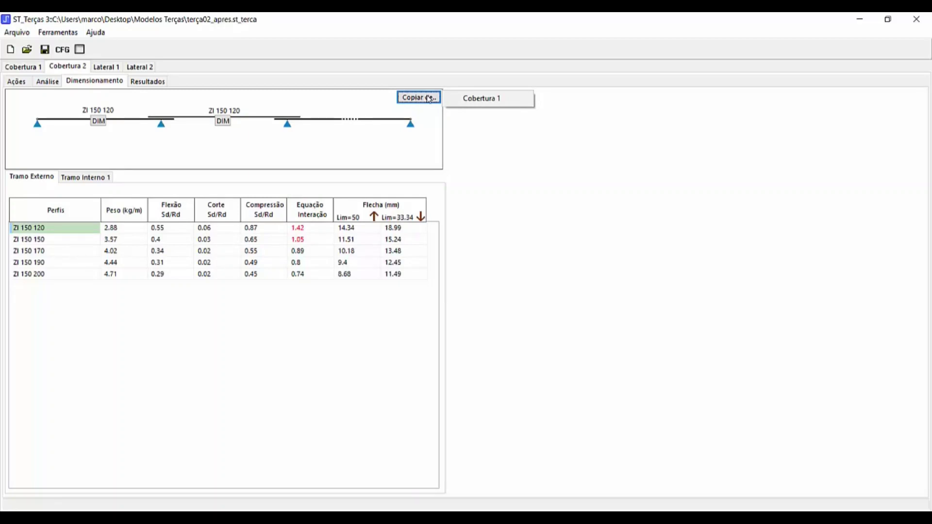
pyautogui.click(459, 100)
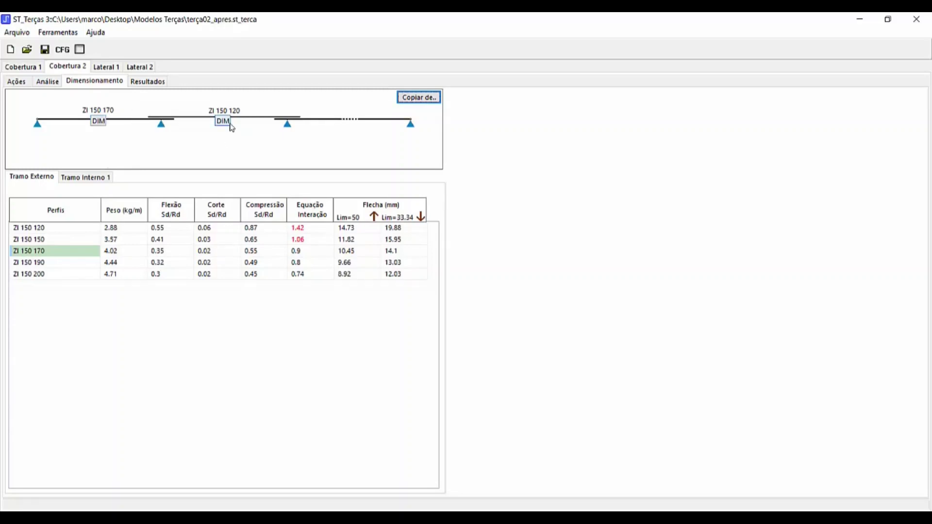
pyautogui.click(93, 181)
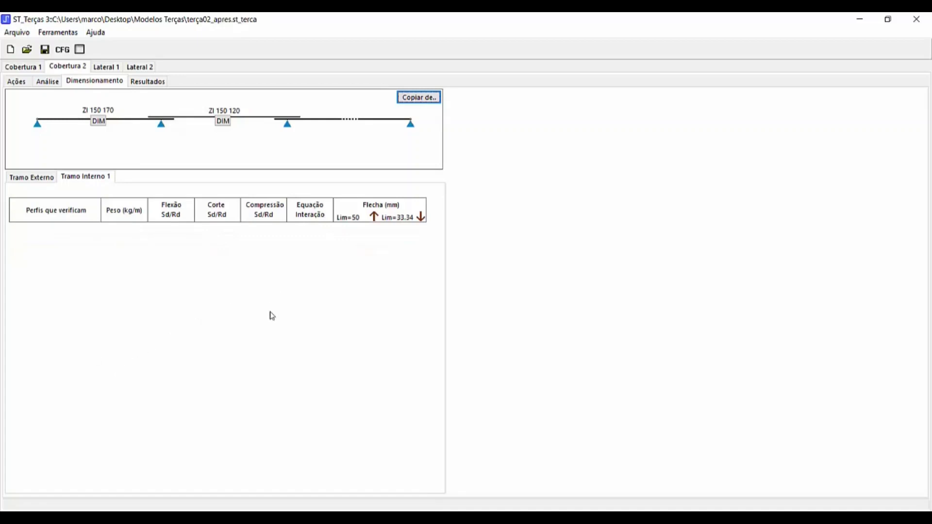